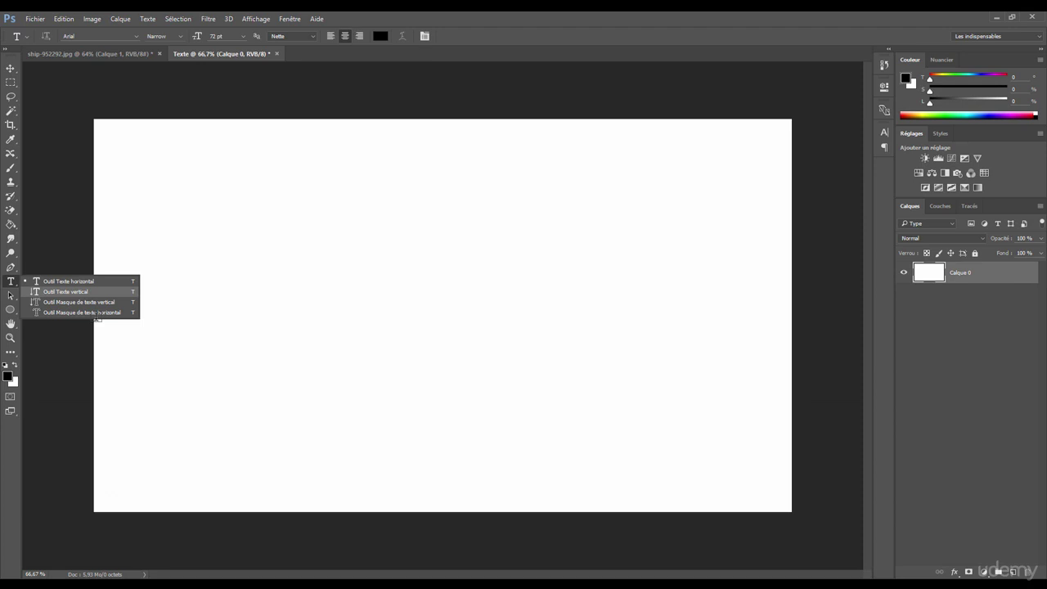
Create a horizontal text line reading "Photoshop" in the upper-left area of the white canvas
{"action": "left_click", "coordinate": [148, 322]}
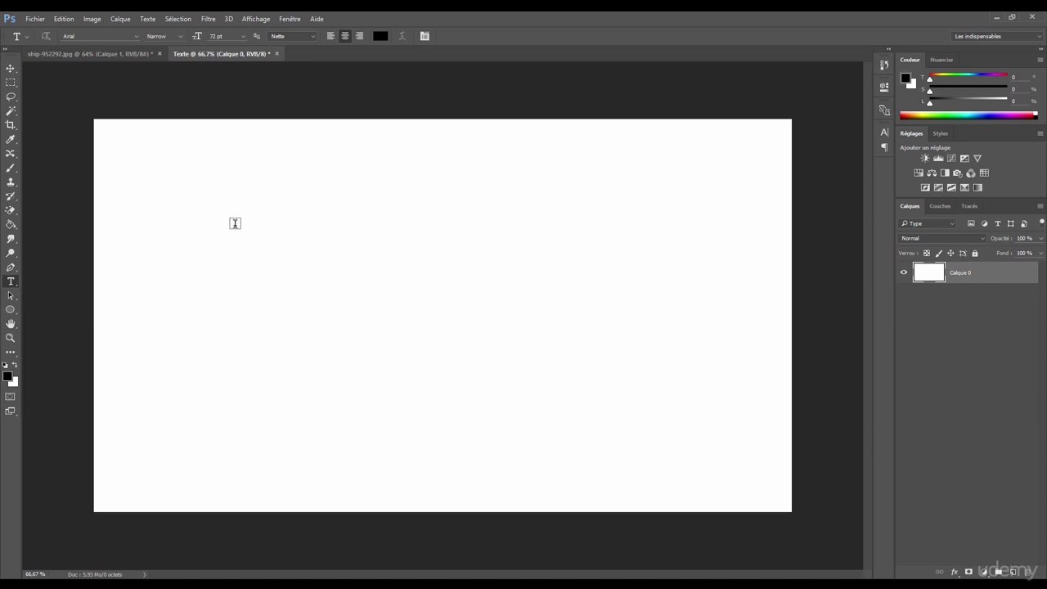
{"action": "left_click", "coordinate": [233, 227]}
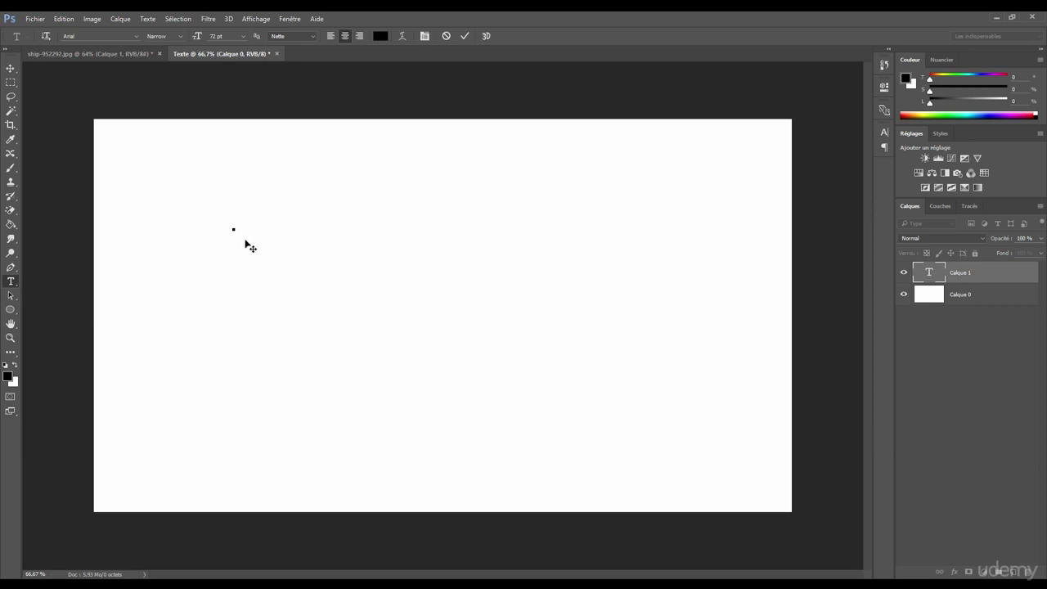
{"action": "type", "text": "Photoshop"}
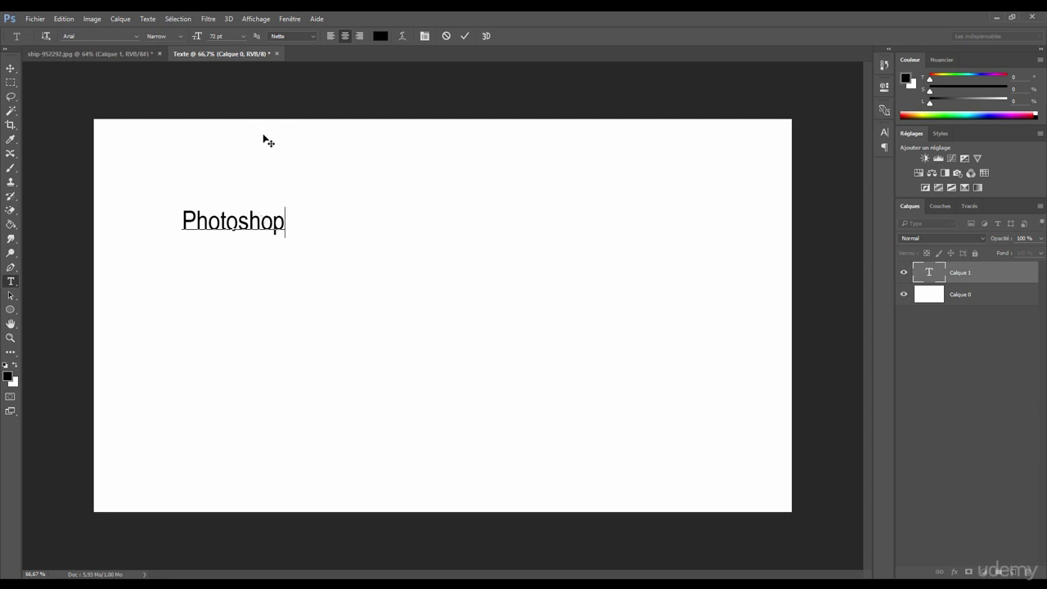
Try to set the text colour to red without selecting the word "Photoshop"
{"action": "left_click", "coordinate": [381, 35]}
{"action": "left_click", "coordinate": [545, 155]}
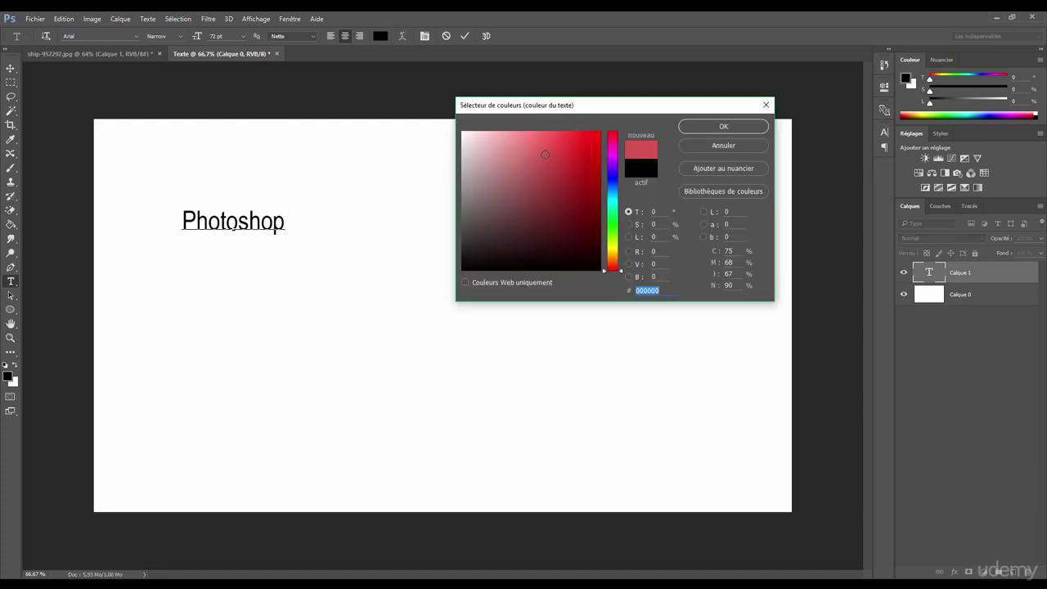
{"action": "left_click", "coordinate": [595, 135]}
{"action": "left_click", "coordinate": [723, 126]}
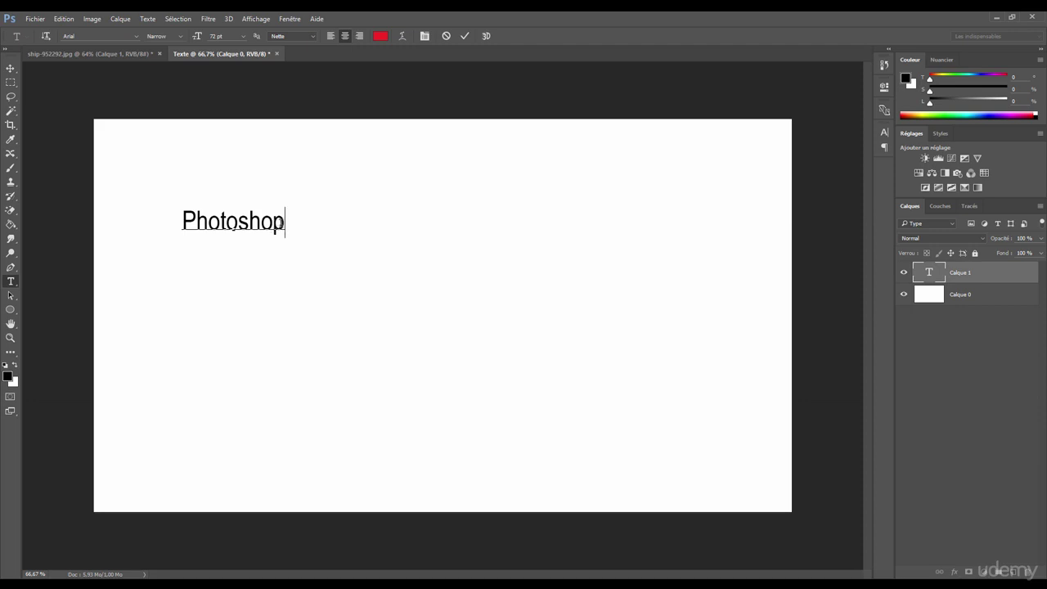
Select the whole word "Photoshop" and recolour it light green
{"action": "mouse_move", "coordinate": [285, 222]}
{"action": "left_mouse_down"}
{"action": "mouse_move", "coordinate": [216, 222]}
{"action": "mouse_move", "coordinate": [297, 226]}
{"action": "mouse_move", "coordinate": [180, 222]}
{"action": "mouse_move", "coordinate": [248, 222]}
{"action": "mouse_move", "coordinate": [236, 221]}
{"action": "mouse_move", "coordinate": [279, 235]}
{"action": "left_mouse_up"}
{"action": "double_click", "coordinate": [250, 227]}
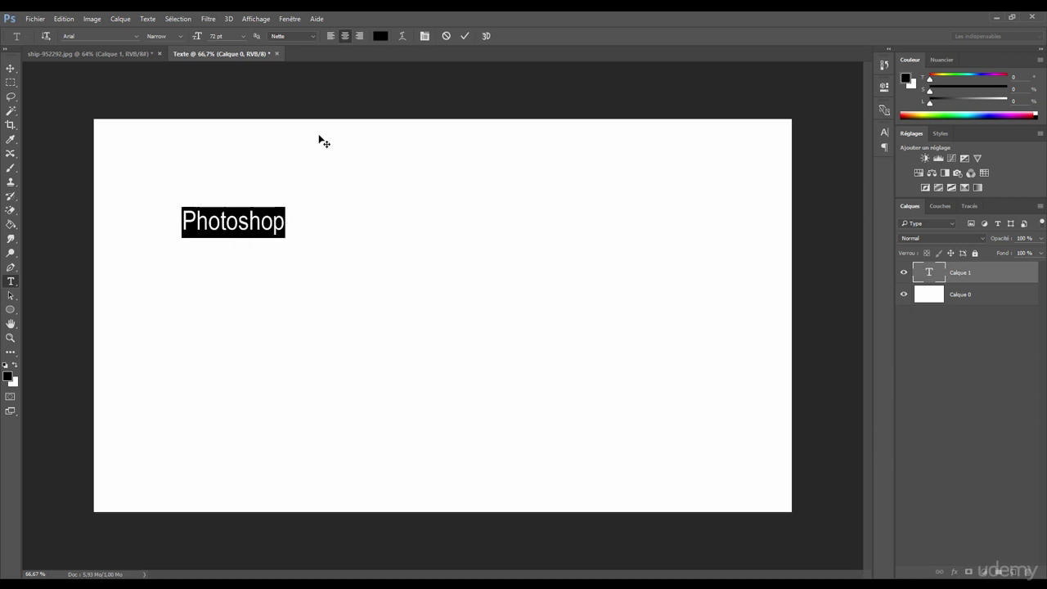
{"action": "left_click", "coordinate": [380, 37]}
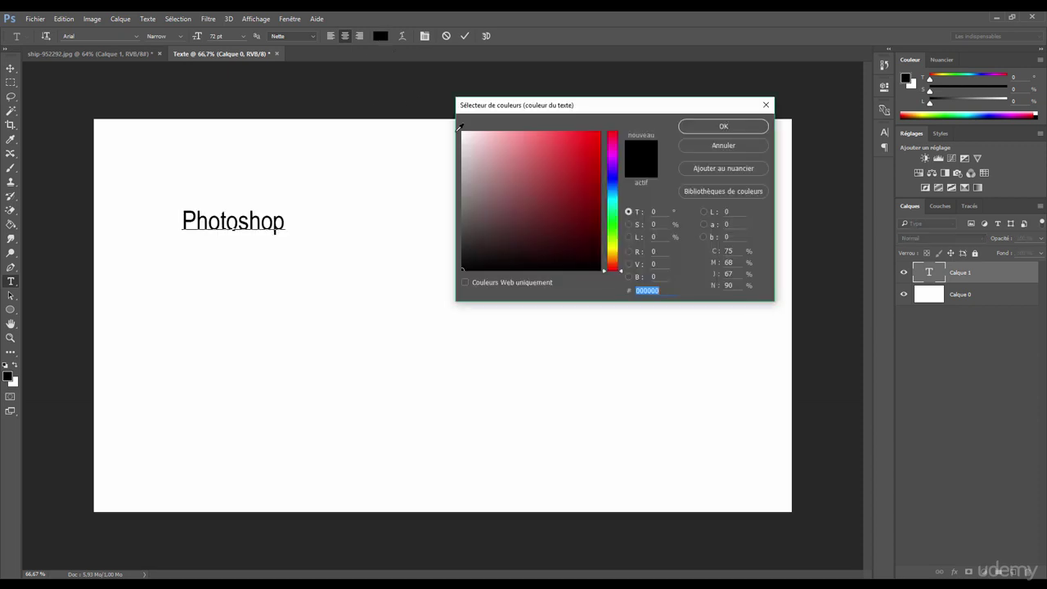
{"action": "left_click", "coordinate": [560, 156]}
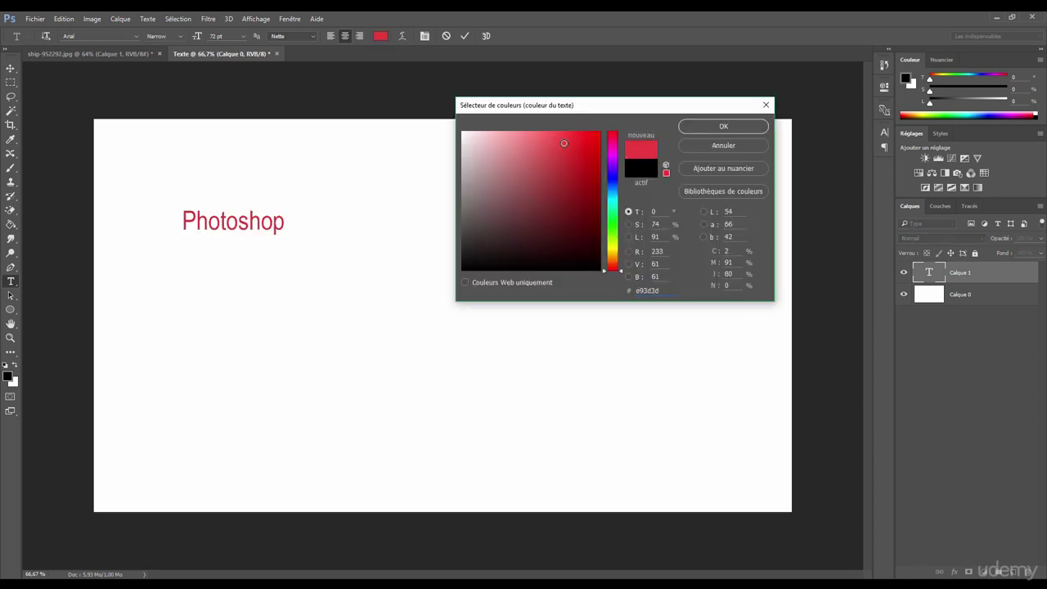
{"action": "left_click", "coordinate": [611, 232]}
{"action": "mouse_move", "coordinate": [573, 149]}
{"action": "left_mouse_down"}
{"action": "mouse_move", "coordinate": [568, 163]}
{"action": "mouse_move", "coordinate": [518, 149]}
{"action": "mouse_move", "coordinate": [529, 192]}
{"action": "mouse_move", "coordinate": [556, 191]}
{"action": "mouse_move", "coordinate": [533, 161]}
{"action": "left_mouse_up"}
{"action": "left_click", "coordinate": [701, 126]}
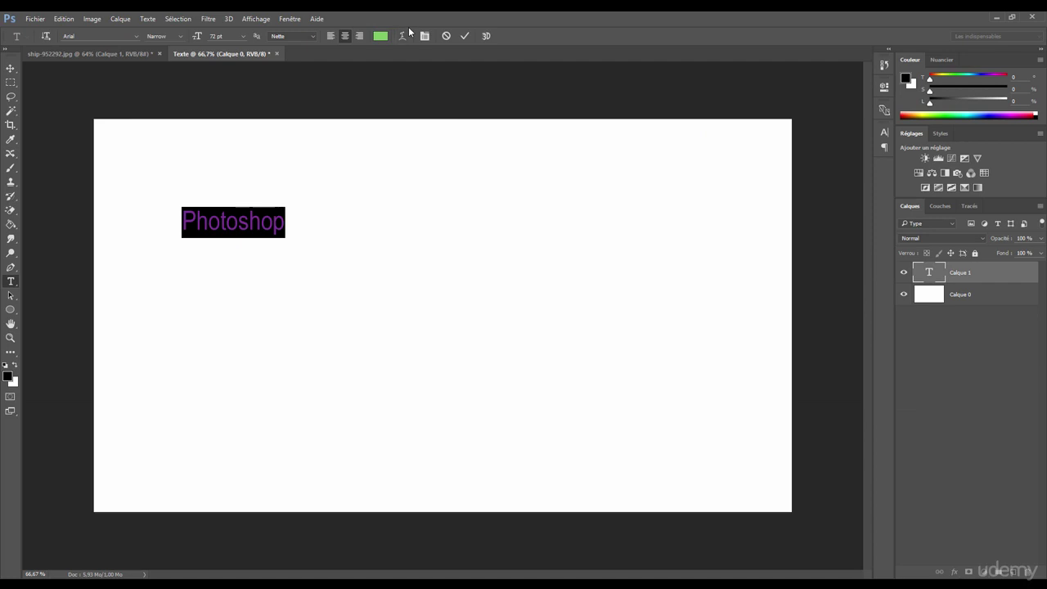
Try a 30 pt font size on the selected word, and restore it to 72 pt
{"action": "left_click", "coordinate": [243, 36]}
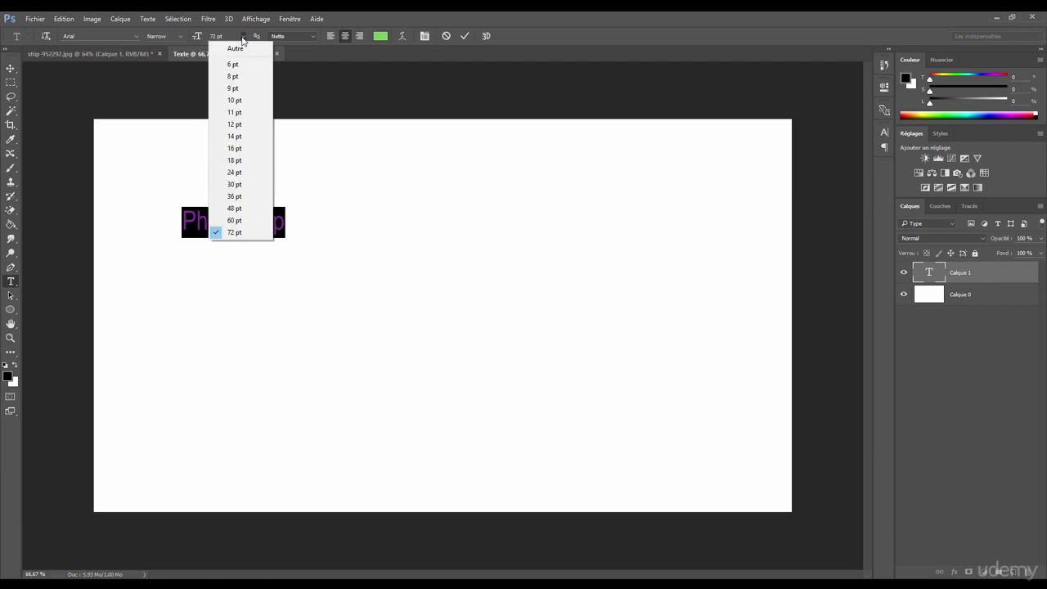
{"action": "left_click", "coordinate": [237, 185]}
{"action": "left_click", "coordinate": [243, 36]}
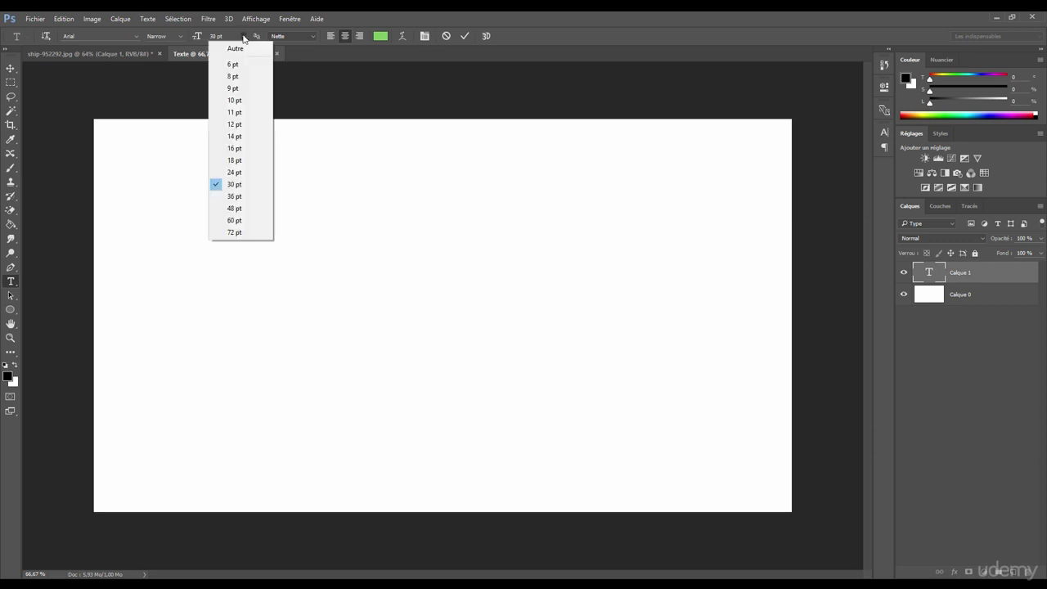
{"action": "left_click", "coordinate": [234, 232]}
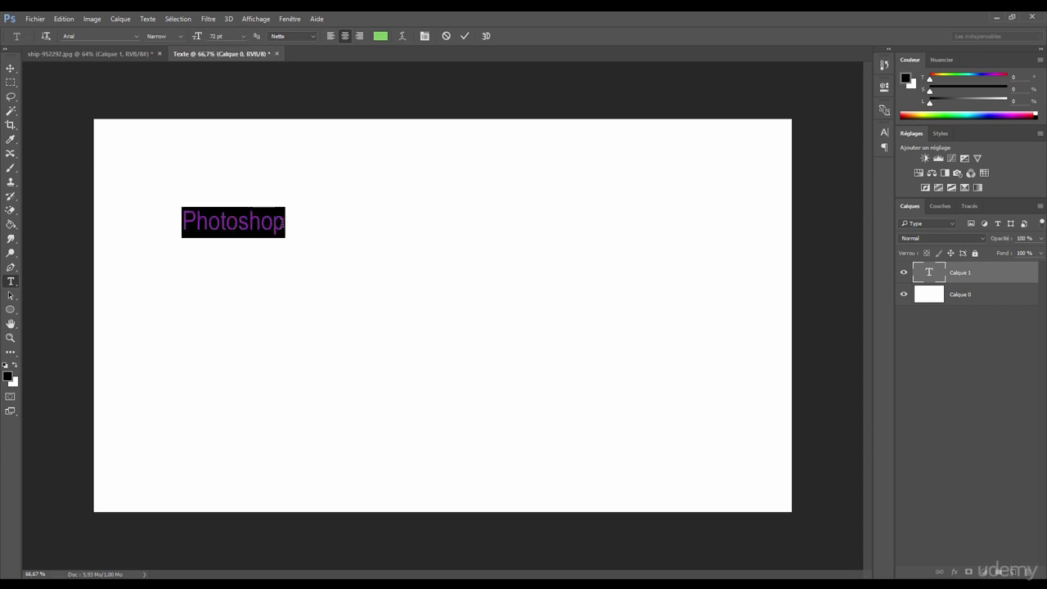
Try to continue the line after "Photoshop" with "est un t" at 30 pt, and delete the added words
{"action": "left_click", "coordinate": [282, 222]}
{"action": "left_click", "coordinate": [243, 36]}
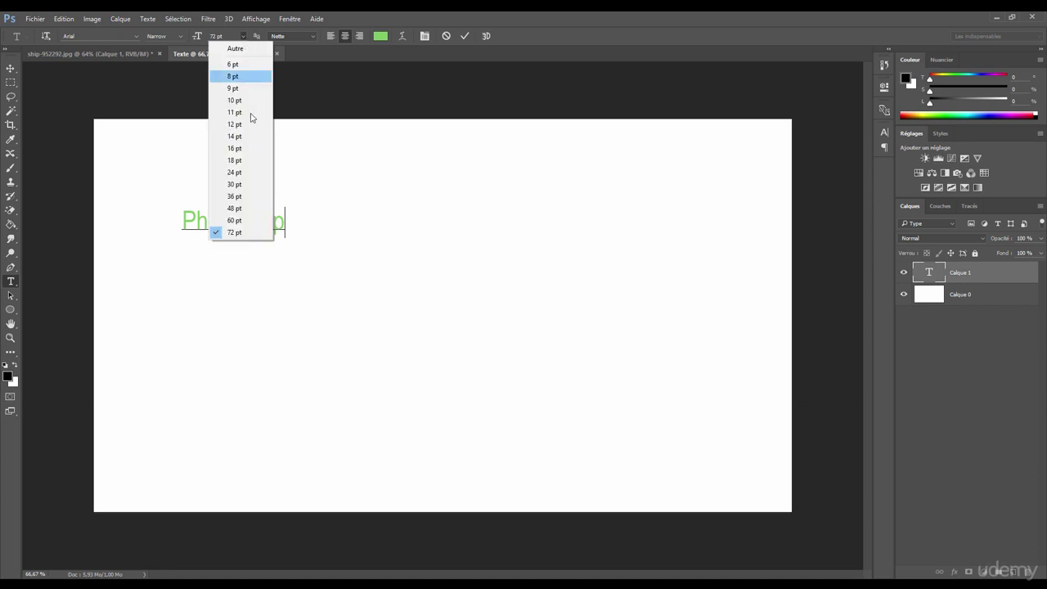
{"action": "left_click", "coordinate": [239, 184]}
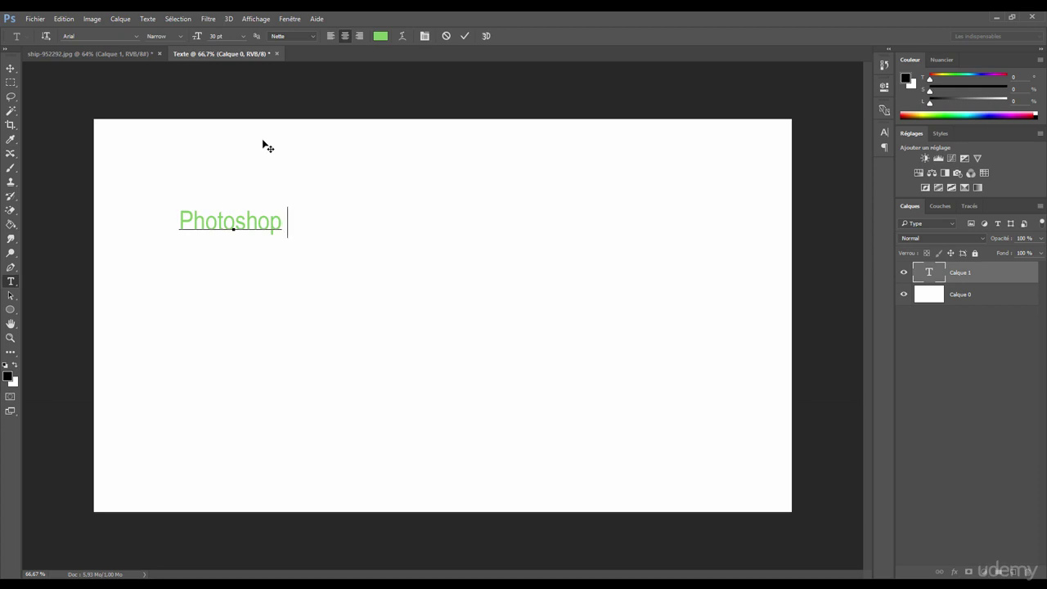
{"action": "type", "text": "es"}
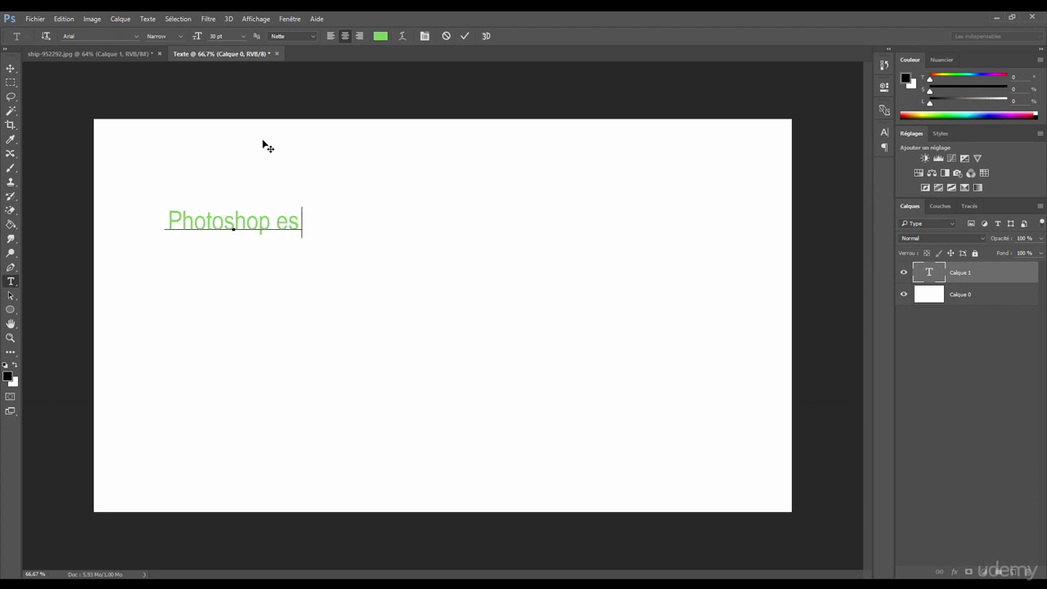
{"action": "type", "text": "t un t"}
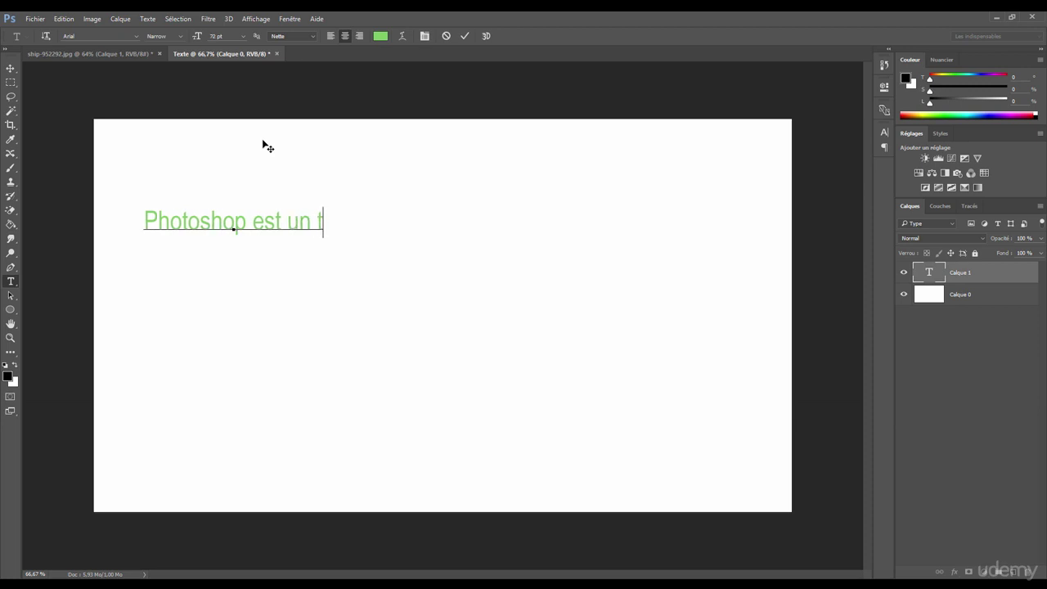
{"action": "left_click_drag", "start_coordinate": [252, 221], "coordinate": [323, 221]}
{"action": "key", "text": "BackSpace"}
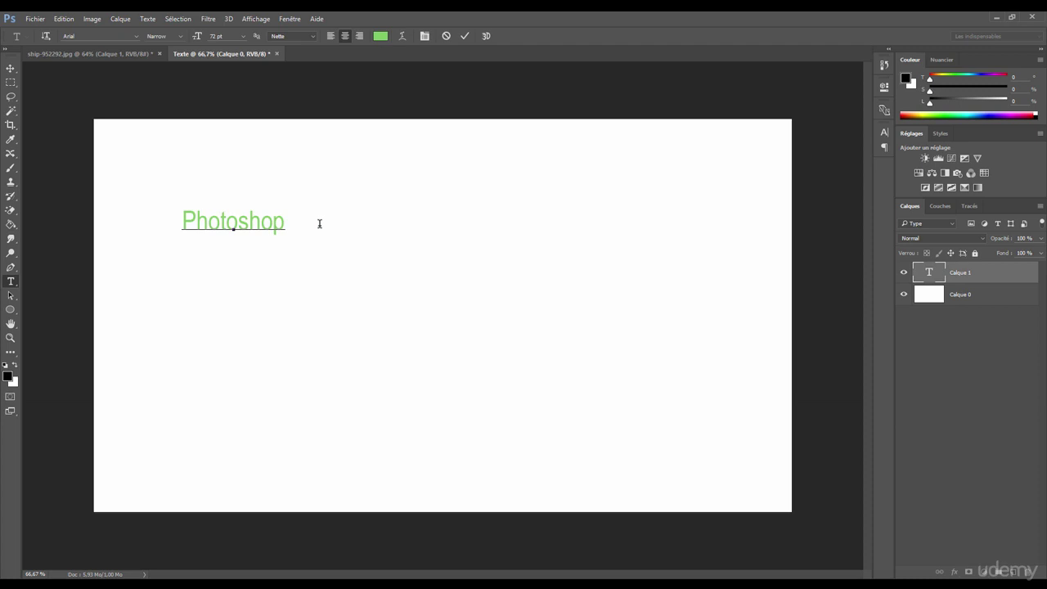
Set the font size to 30 pt, add "est un me" after "Photoshop", and erase the addition
{"action": "left_click", "coordinate": [243, 36]}
{"action": "left_click", "coordinate": [243, 185]}
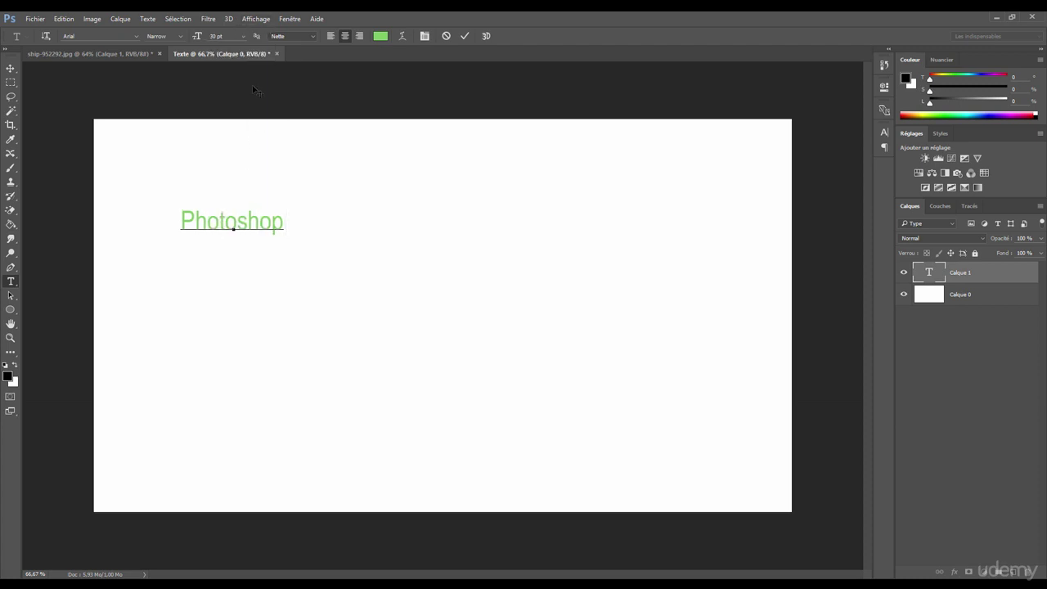
{"action": "type", "text": "est un meille"}
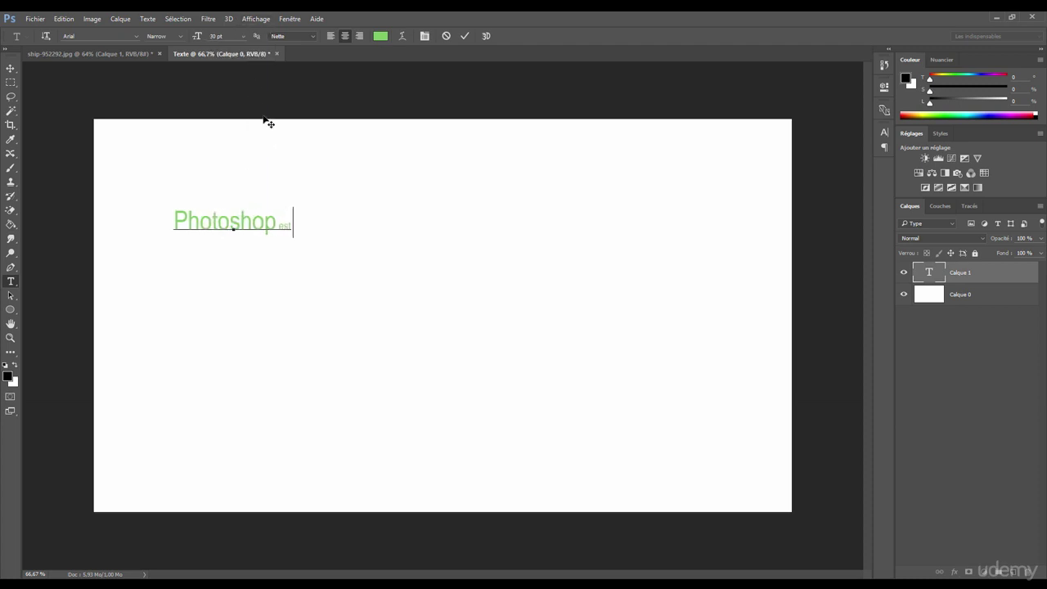
{"action": "key", "text": "BackSpace"}
{"action": "key", "text": "BackSpace"}
{"action": "key", "text": "BackSpace"}
{"action": "key", "text": "BackSpace"}
{"action": "key", "text": "BackSpace"}
{"action": "key", "text": "BackSpace"}
{"action": "key", "text": "BackSpace"}
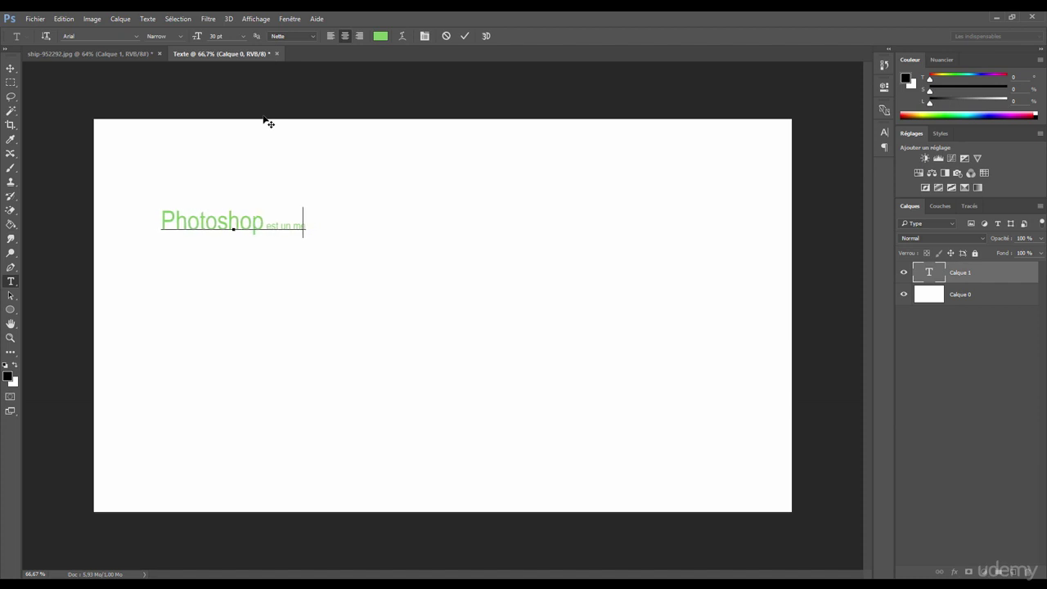
{"action": "left_click", "coordinate": [277, 224]}
{"action": "left_click", "coordinate": [309, 230], "text": "shift"}
{"action": "key", "text": "BackSpace"}
{"action": "key", "text": "BackSpace"}
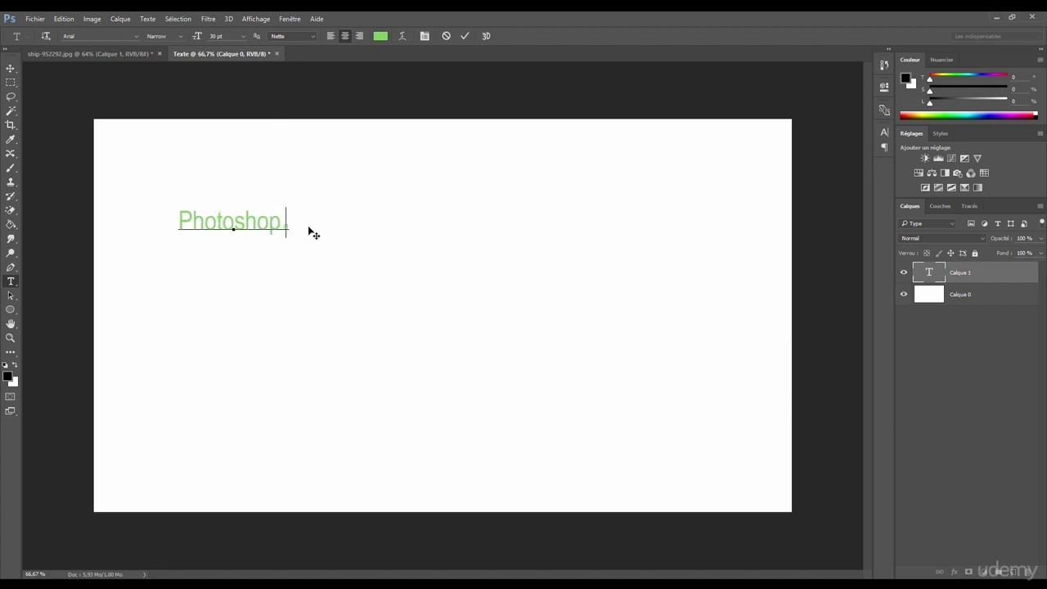
Place the text cursor at the end of "Photoshop" and choose a 30 pt font size
{"action": "left_click", "coordinate": [265, 220]}
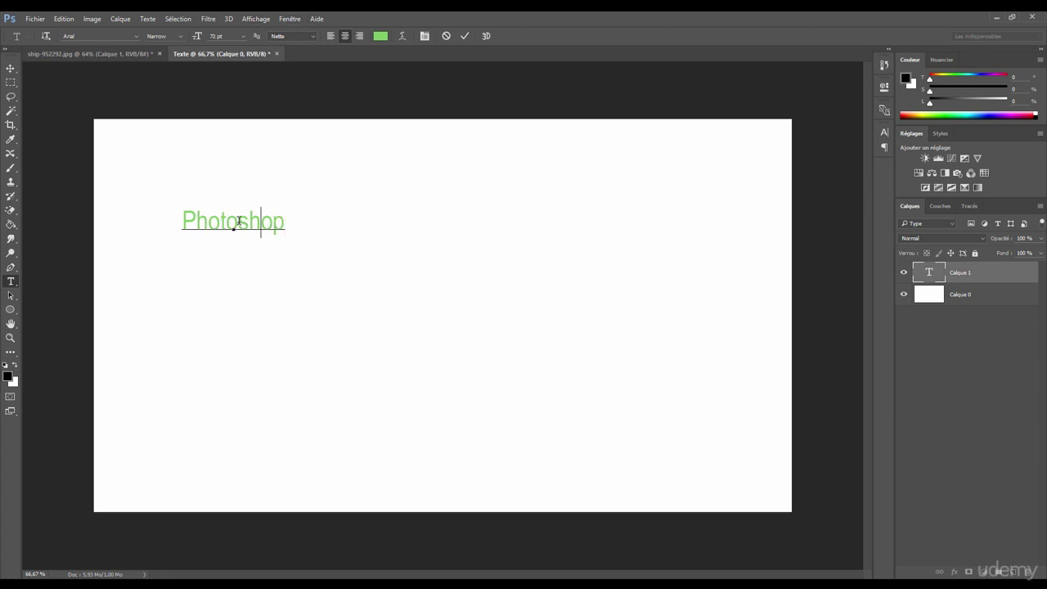
{"action": "left_click", "coordinate": [240, 221]}
{"action": "left_click_drag", "start_coordinate": [238, 221], "coordinate": [233, 224]}
{"action": "left_click", "coordinate": [258, 224]}
{"action": "left_click", "coordinate": [284, 230]}
{"action": "left_click", "coordinate": [243, 36]}
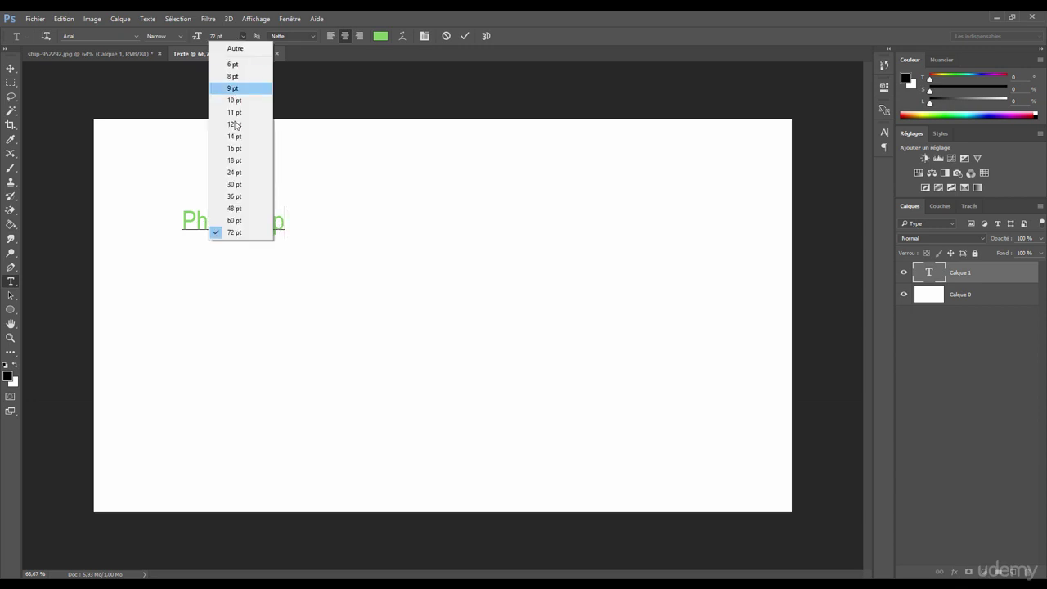
{"action": "left_click", "coordinate": [237, 179]}
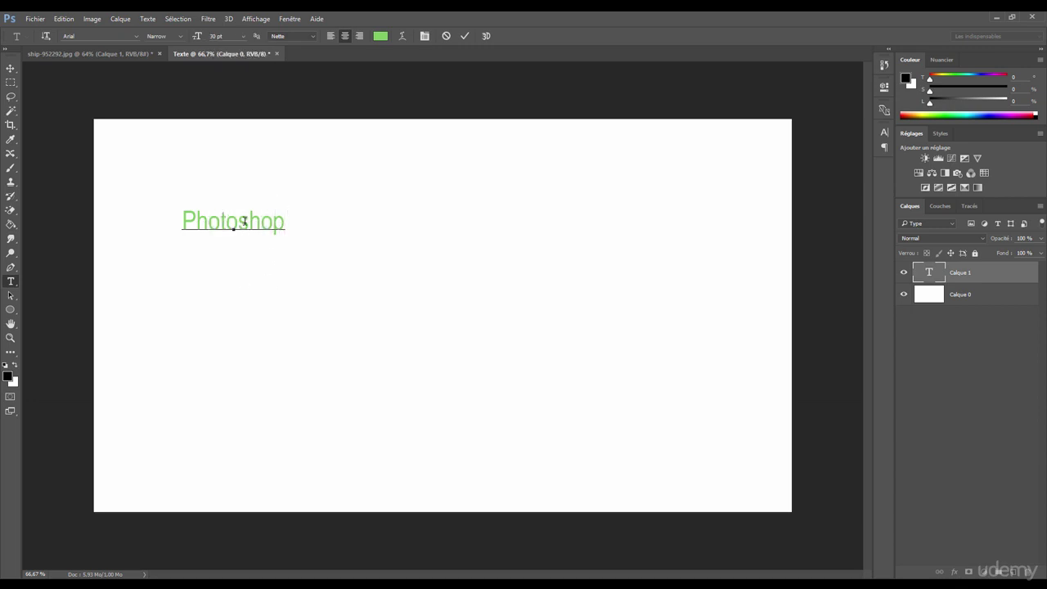
Append "est un très bon logiciel" after "Photoshop" at a font size of 30 pt
{"action": "left_click", "coordinate": [219, 221]}
{"action": "left_click", "coordinate": [286, 223]}
{"action": "left_click", "coordinate": [241, 38]}
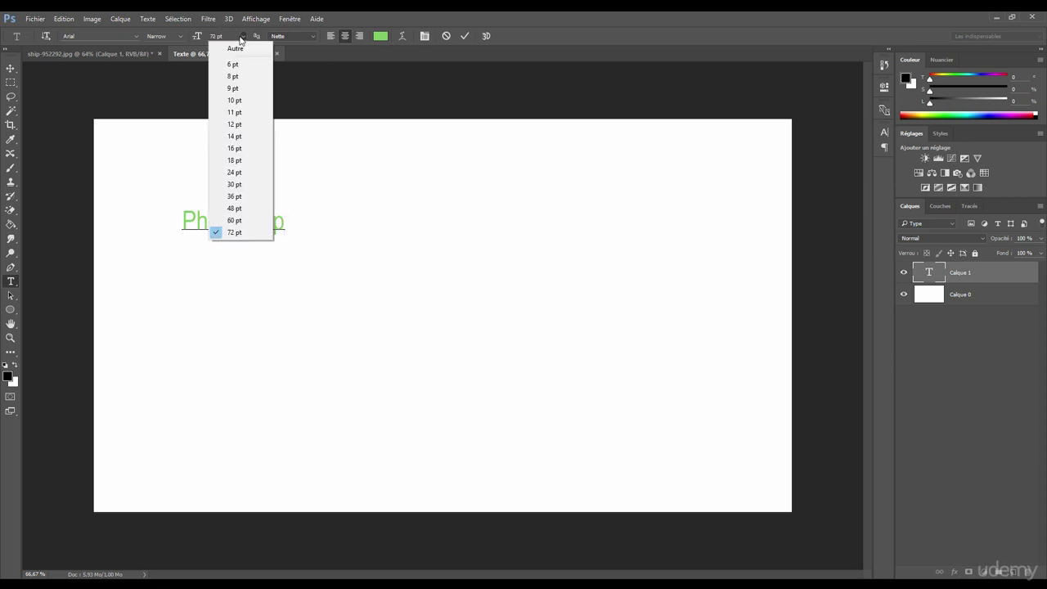
{"action": "left_click", "coordinate": [235, 184]}
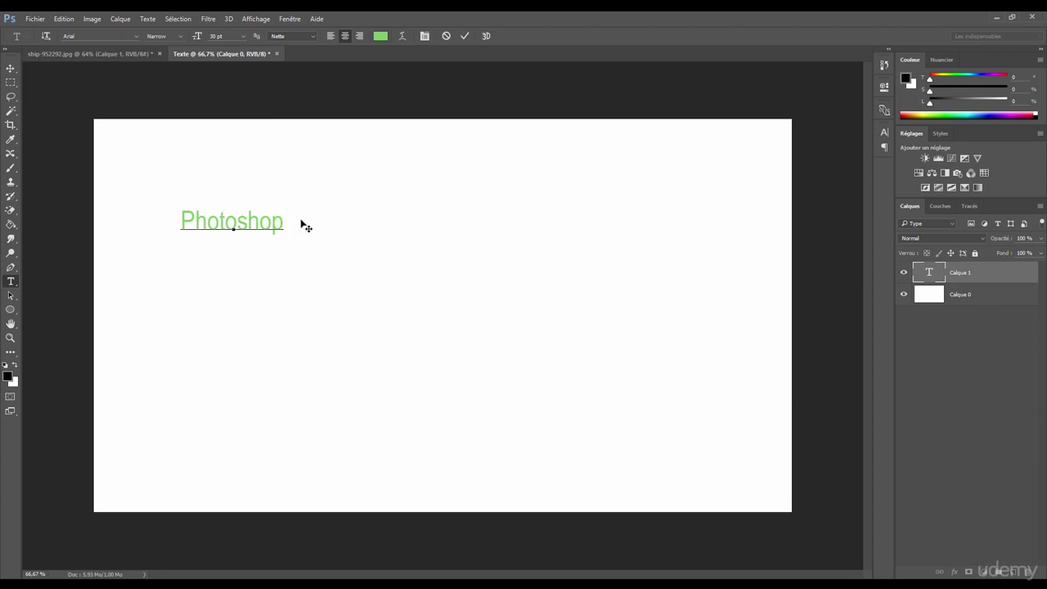
{"action": "type", "text": "est un très bon"}
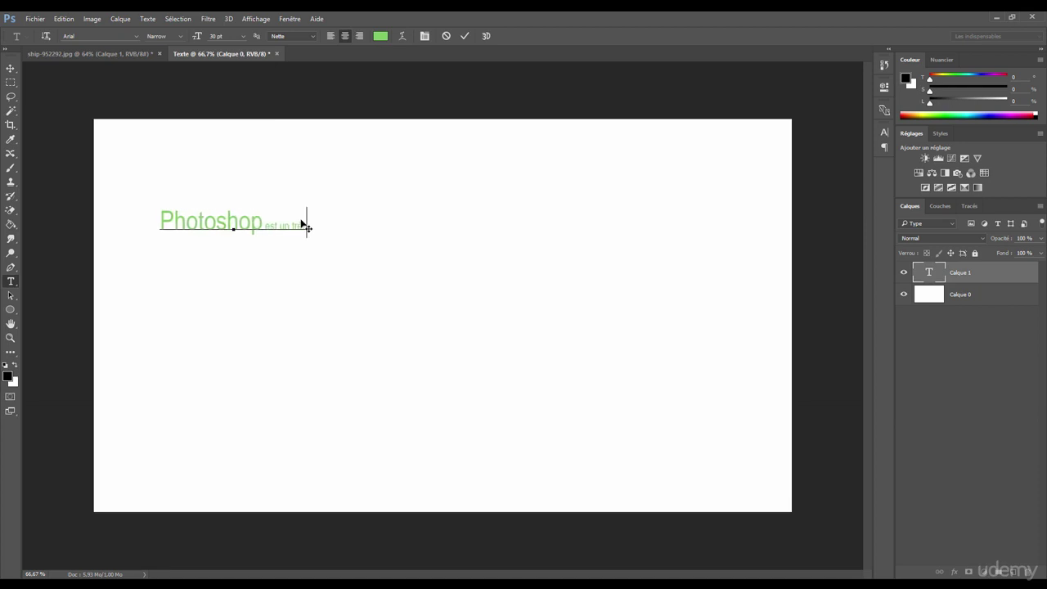
{"action": "type", "text": " logiciel"}
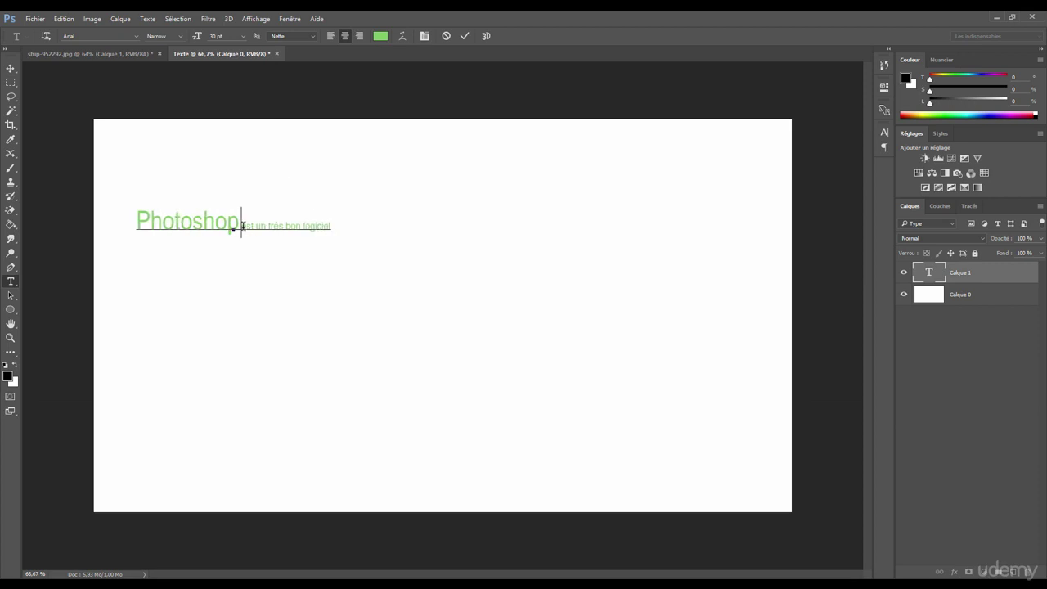
Set the entire sentence to 60 pt and commit the text edit
{"action": "left_click_drag", "start_coordinate": [242, 225], "coordinate": [337, 220]}
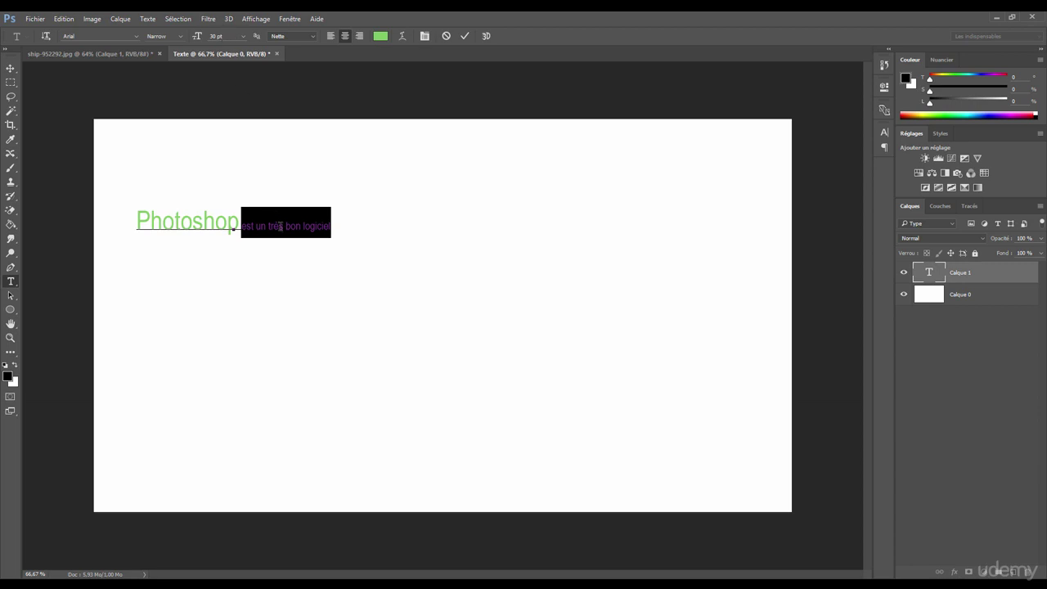
{"action": "key", "text": "ctrl+a"}
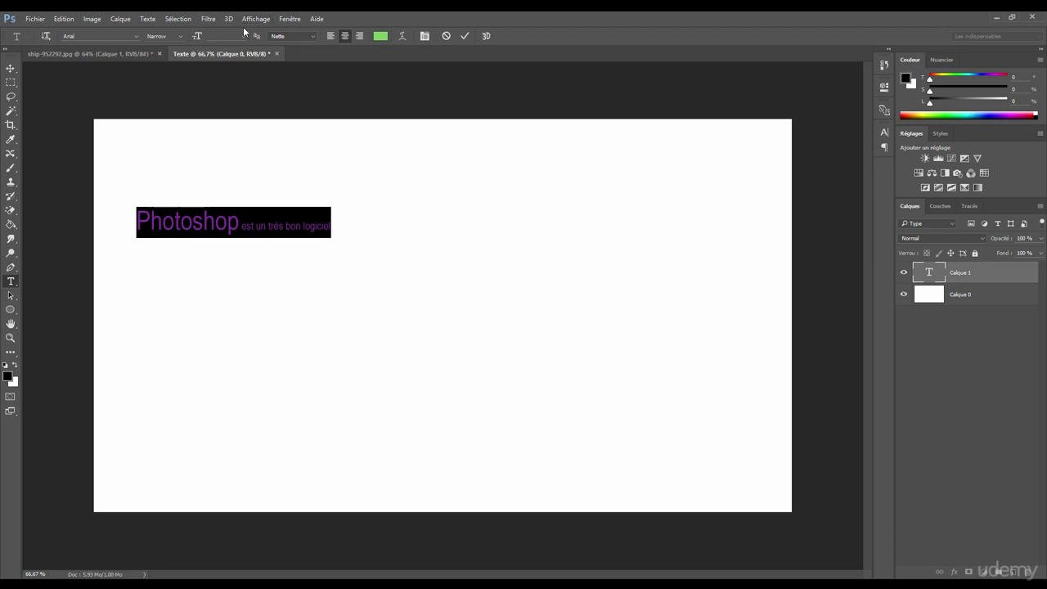
{"action": "left_click", "coordinate": [243, 35]}
{"action": "left_click", "coordinate": [243, 218]}
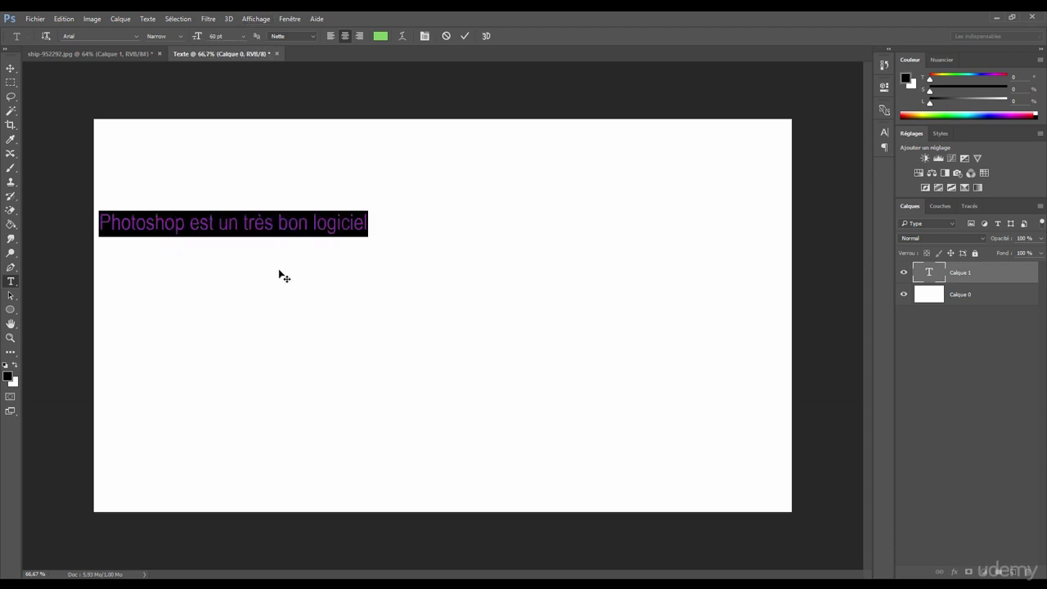
{"action": "left_click", "coordinate": [248, 228]}
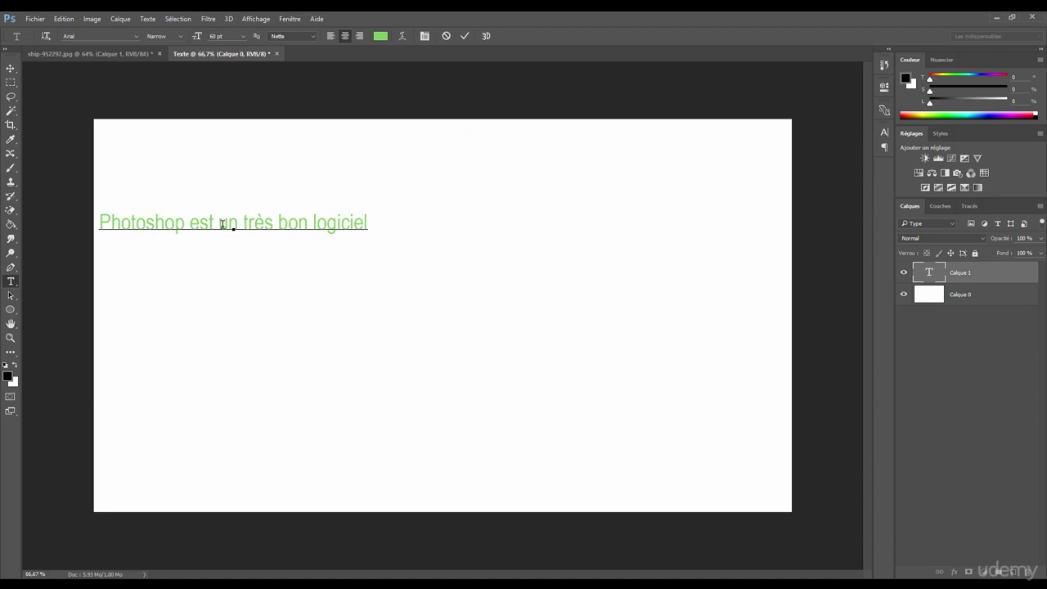
{"action": "left_click", "coordinate": [464, 36]}
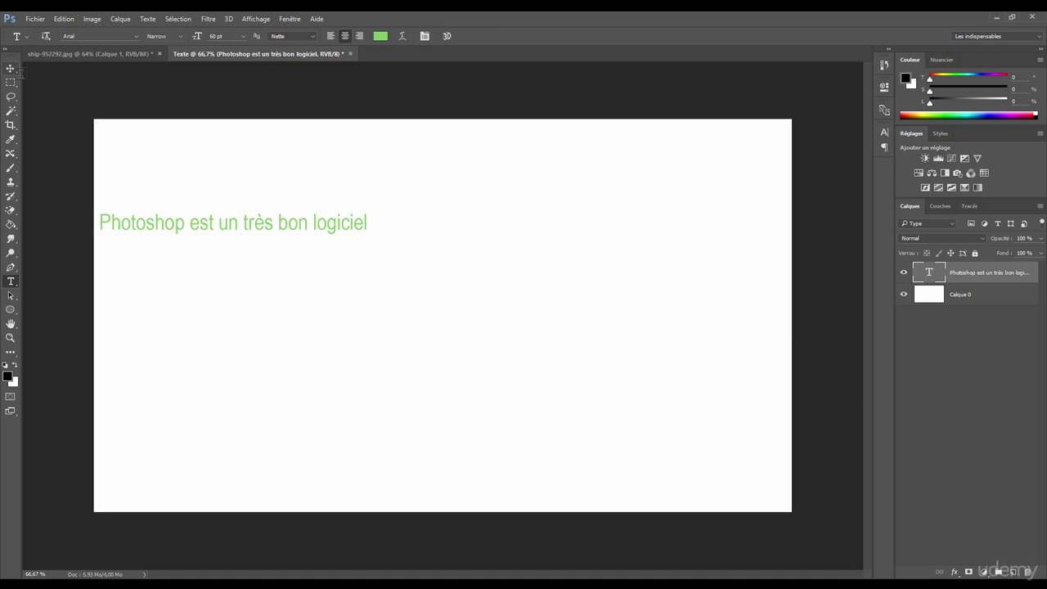
Move the sentence toward the middle of the canvas and reactivate the Horizontal Type tool
{"action": "left_click", "coordinate": [11, 68]}
{"action": "left_click_drag", "start_coordinate": [226, 232], "coordinate": [394, 272]}
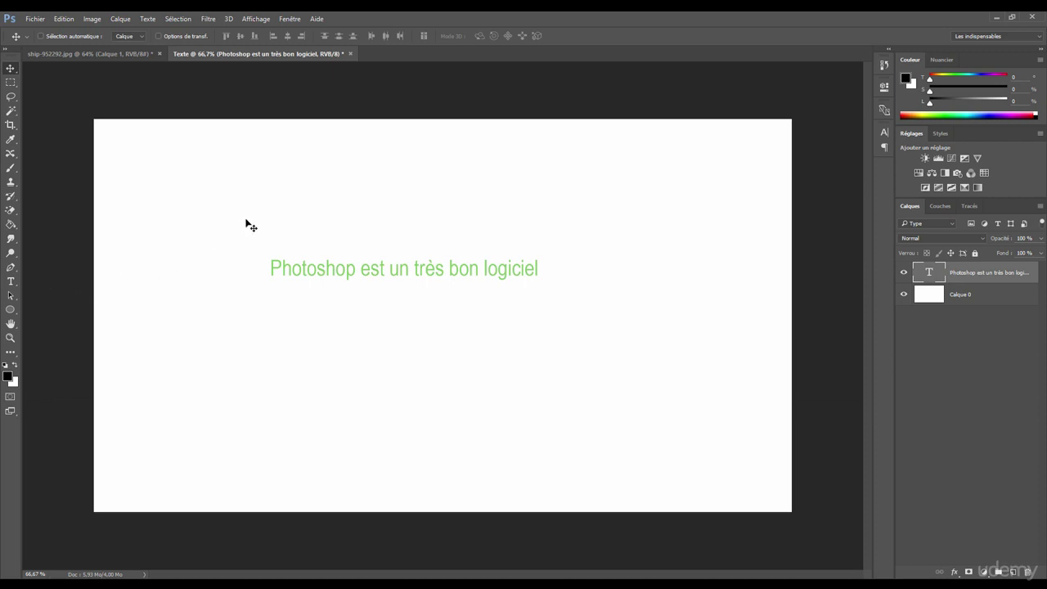
{"action": "key", "text": "t"}
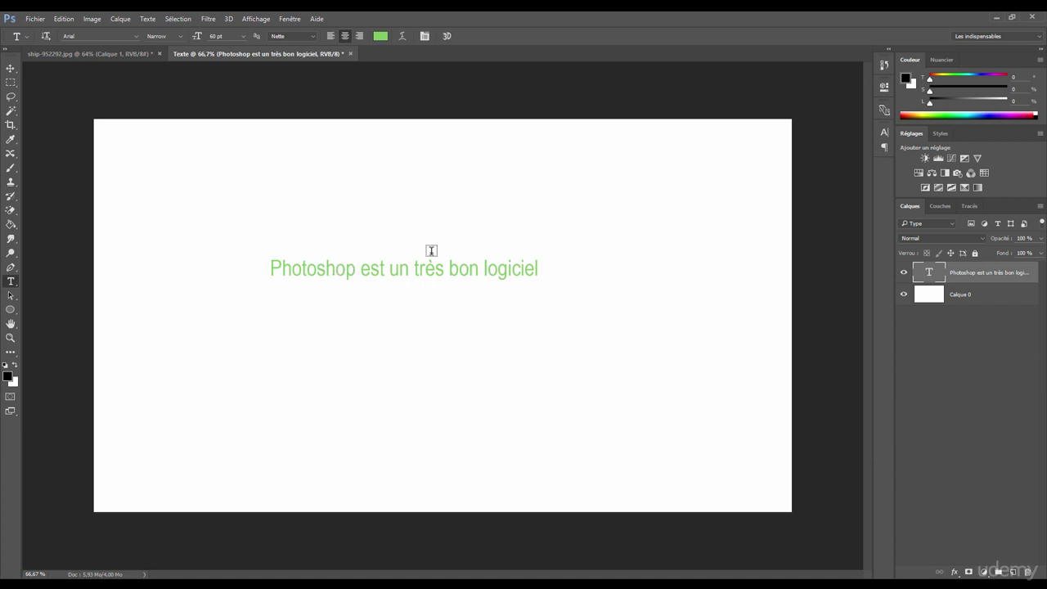
Select the whole sentence and set its font to Times New Roman with the Bold Italic style
{"action": "left_click", "coordinate": [176, 157]}
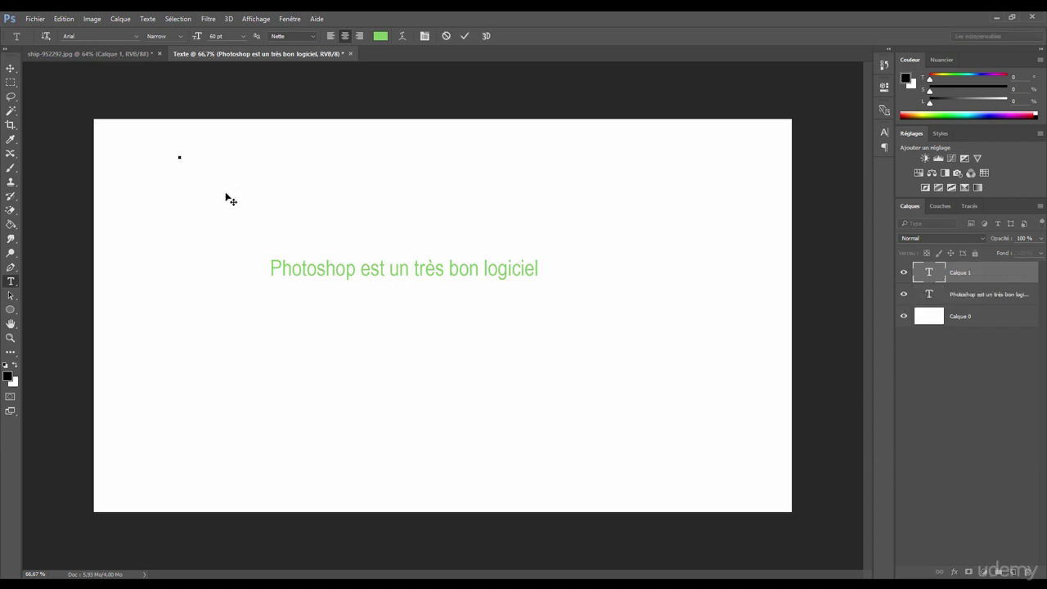
{"action": "key", "text": "Escape"}
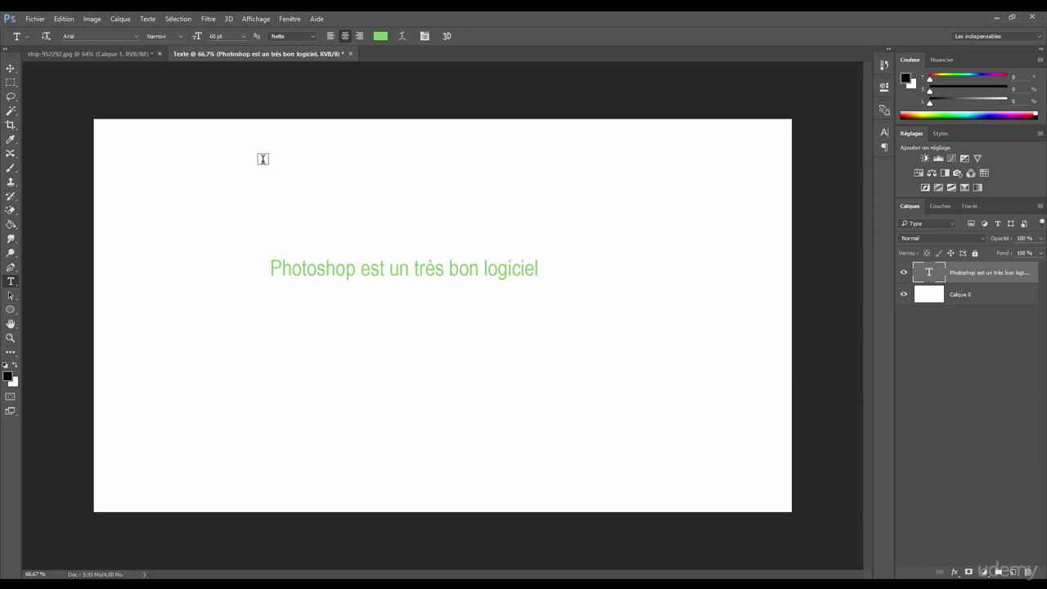
{"action": "left_click", "coordinate": [342, 268]}
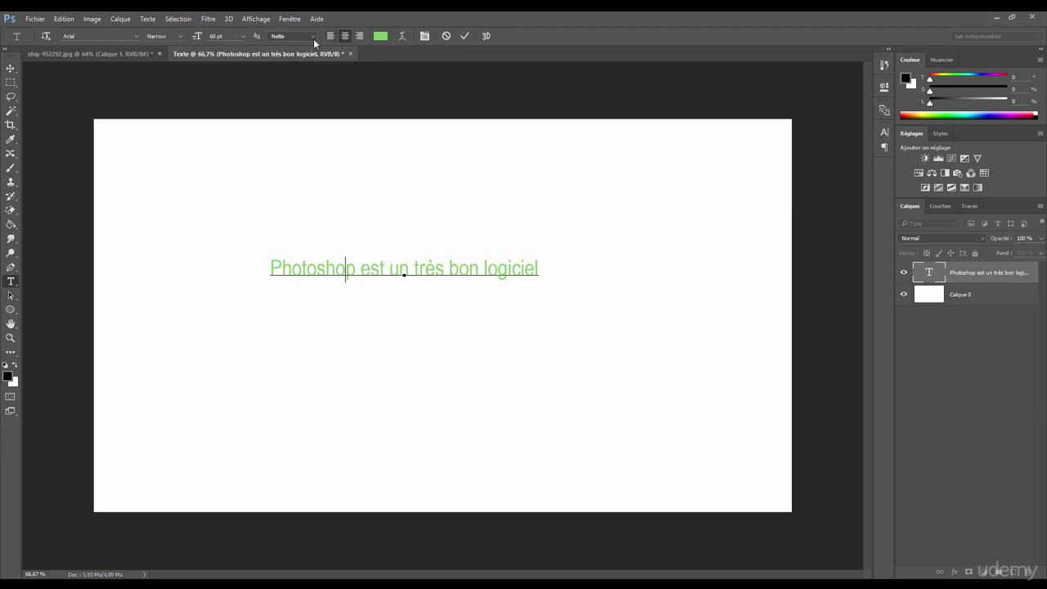
{"action": "key", "text": "ctrl"}
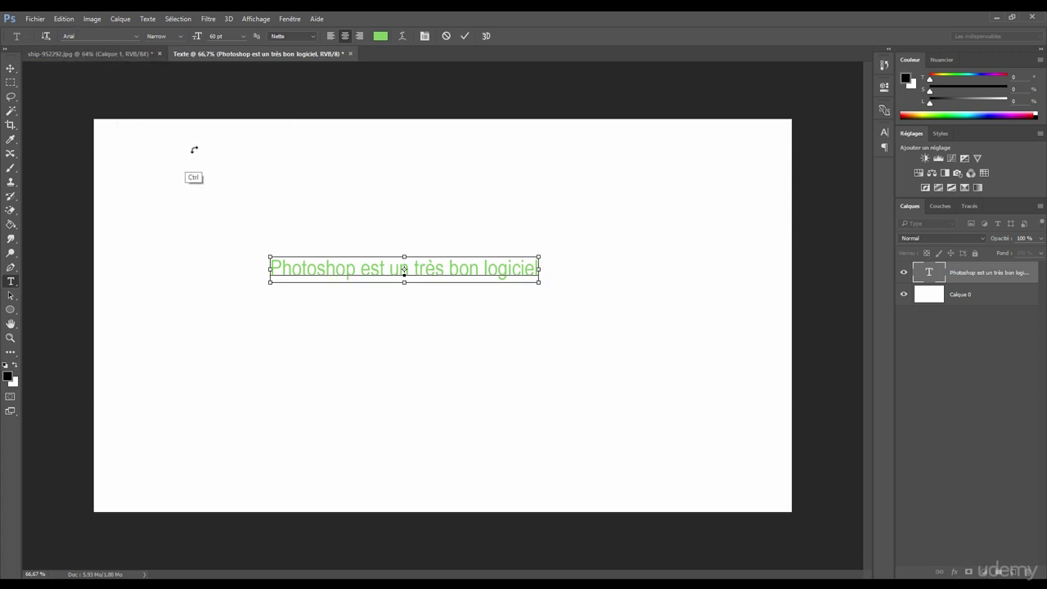
{"action": "key", "text": "ctrl+a"}
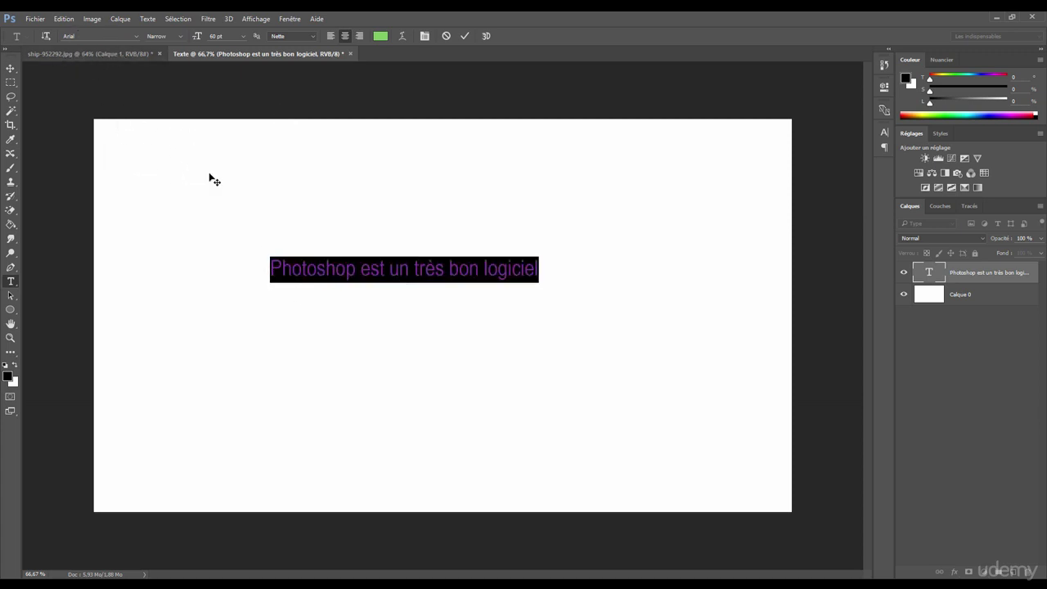
{"action": "left_click", "coordinate": [137, 39]}
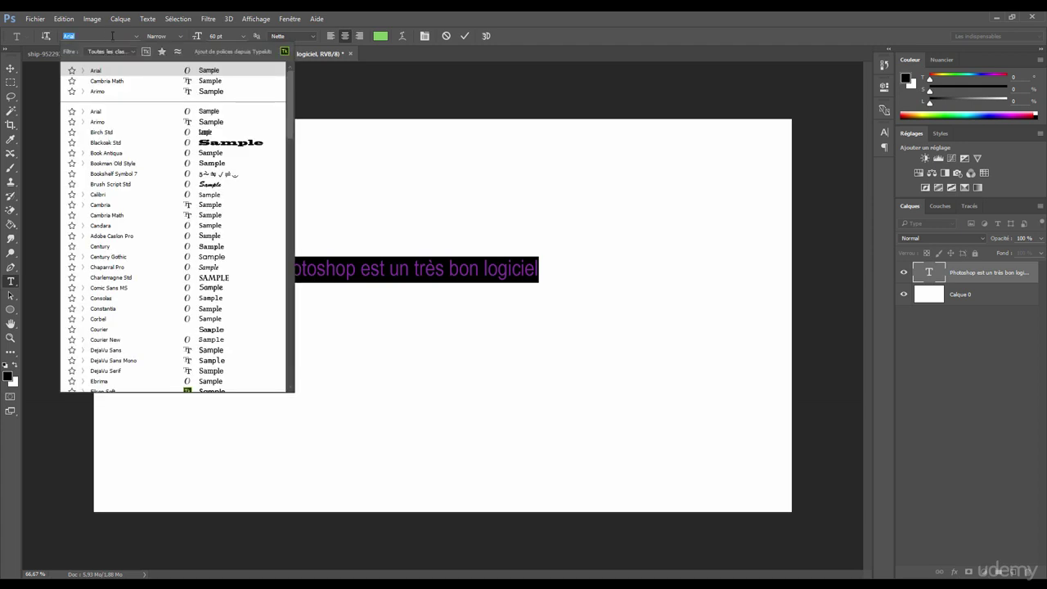
{"action": "type", "text": "times"}
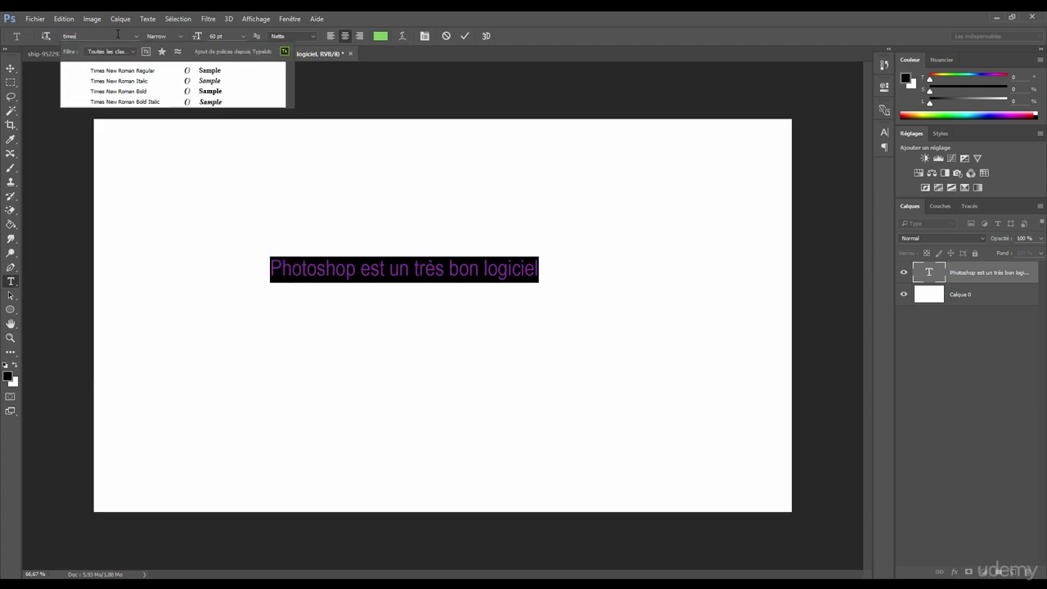
{"action": "left_click", "coordinate": [155, 71]}
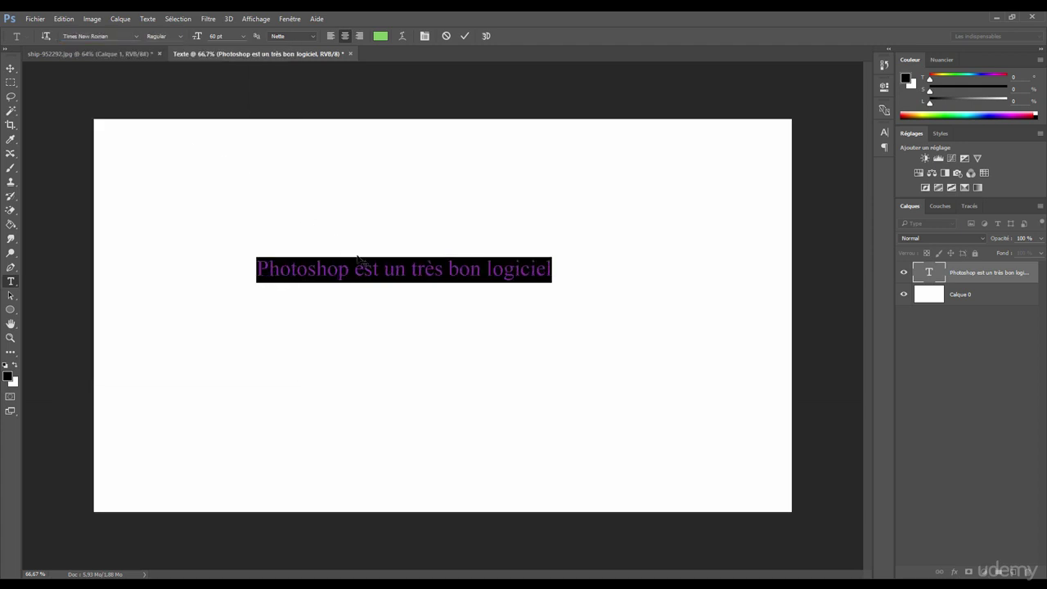
{"action": "left_click", "coordinate": [180, 38]}
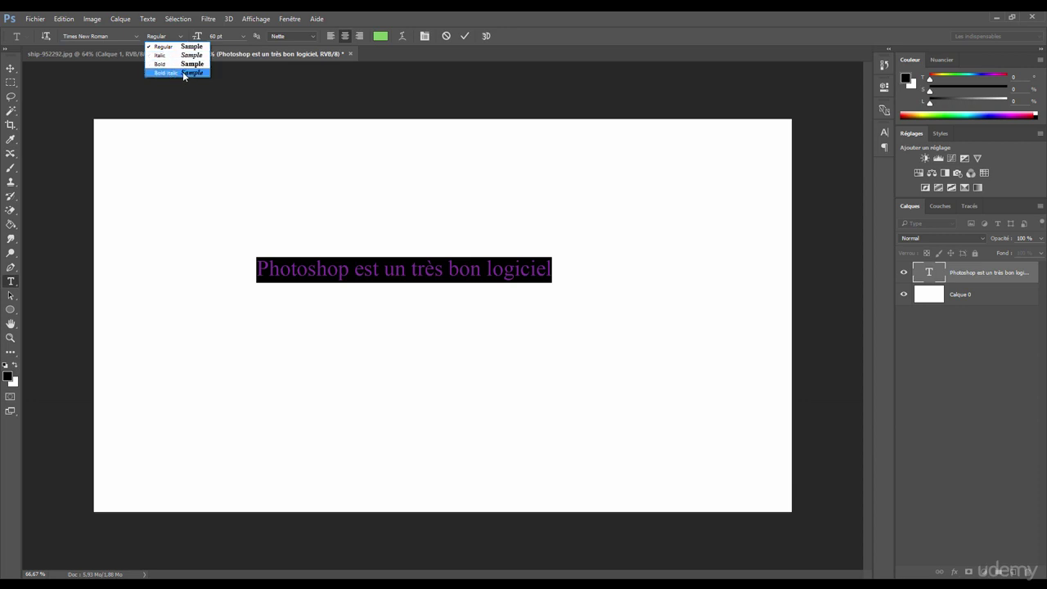
{"action": "left_click", "coordinate": [181, 72]}
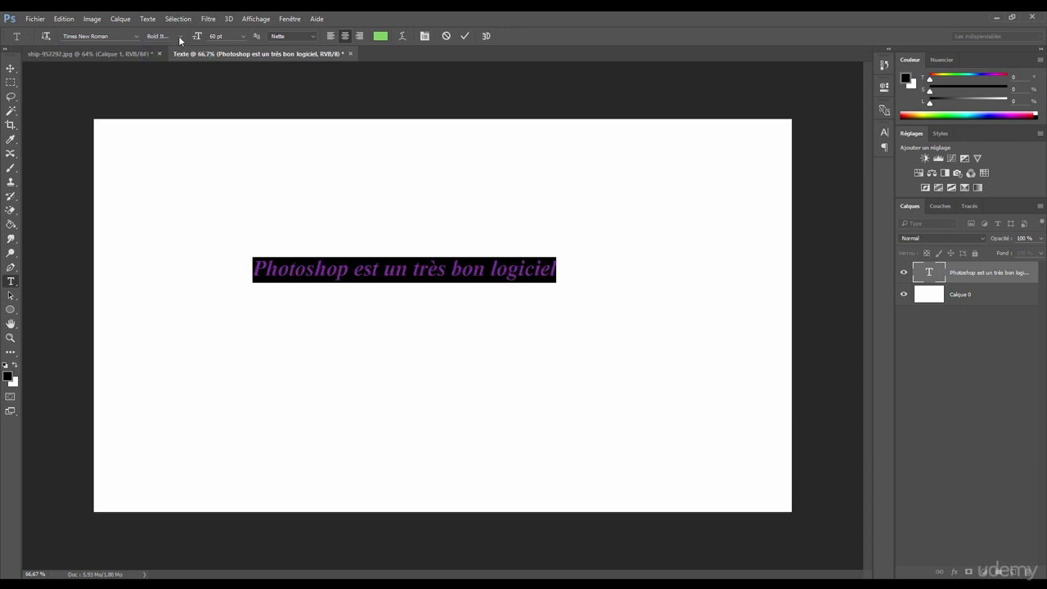
Try left alignment, restore centre alignment, and add "de retouche numérique" as a second line below the sentence
{"action": "left_click", "coordinate": [330, 36]}
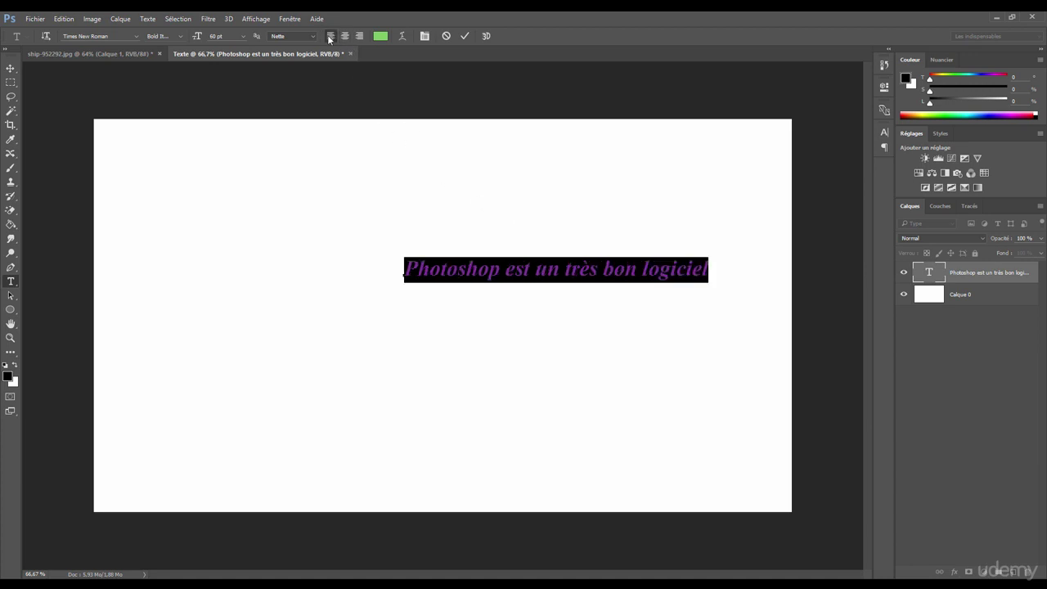
{"action": "left_click", "coordinate": [344, 36]}
{"action": "left_click", "coordinate": [554, 268]}
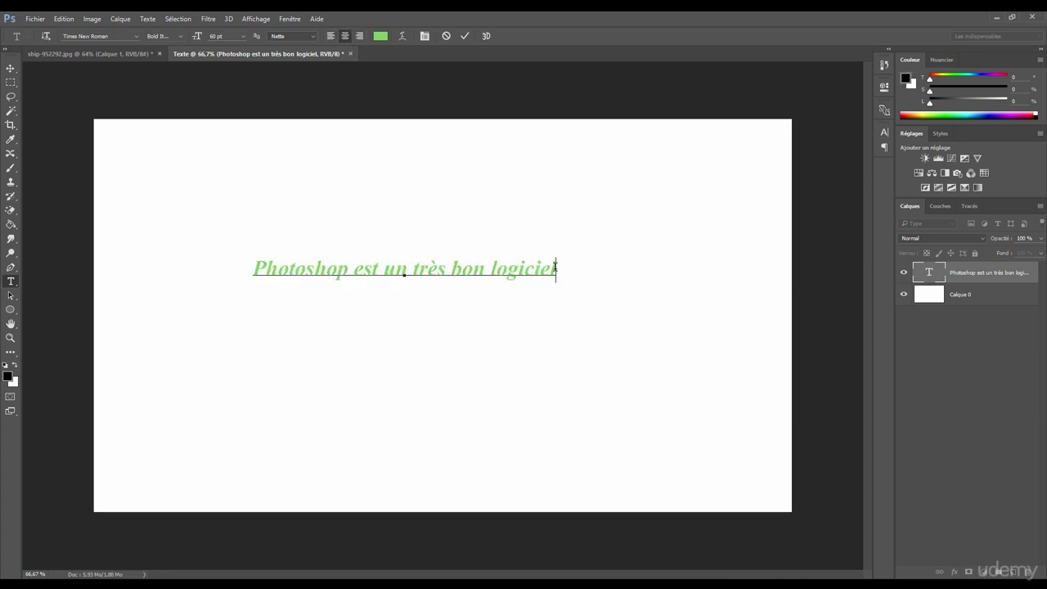
{"action": "key", "text": "Return"}
{"action": "type", "text": "de retouche nu"}
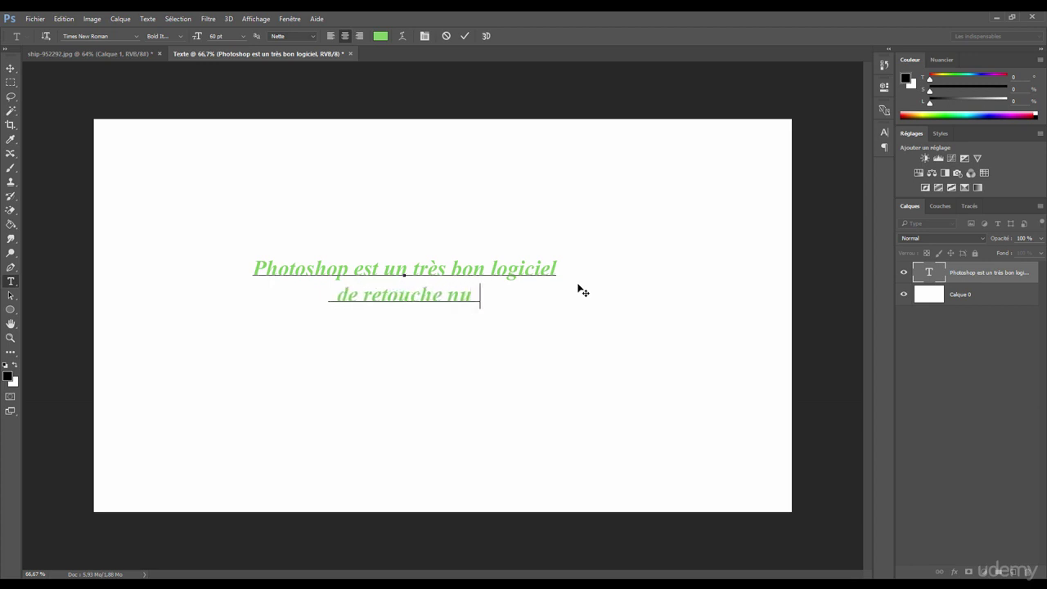
{"action": "type", "text": "mérique"}
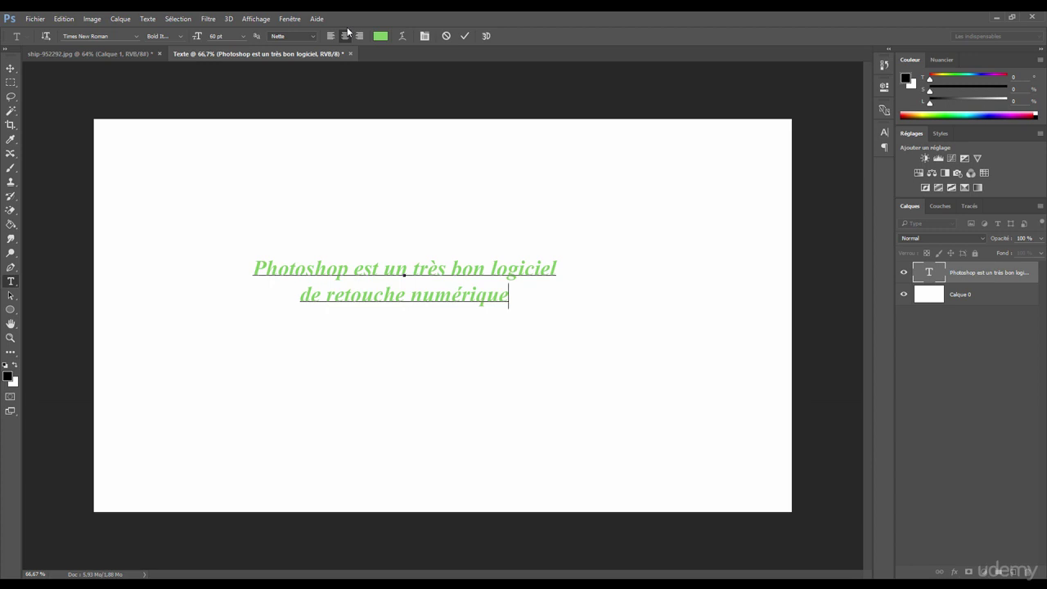
Try left and right alignment on both text lines, return them to centre alignment and commit the text edit
{"action": "key", "text": "ctrl+a"}
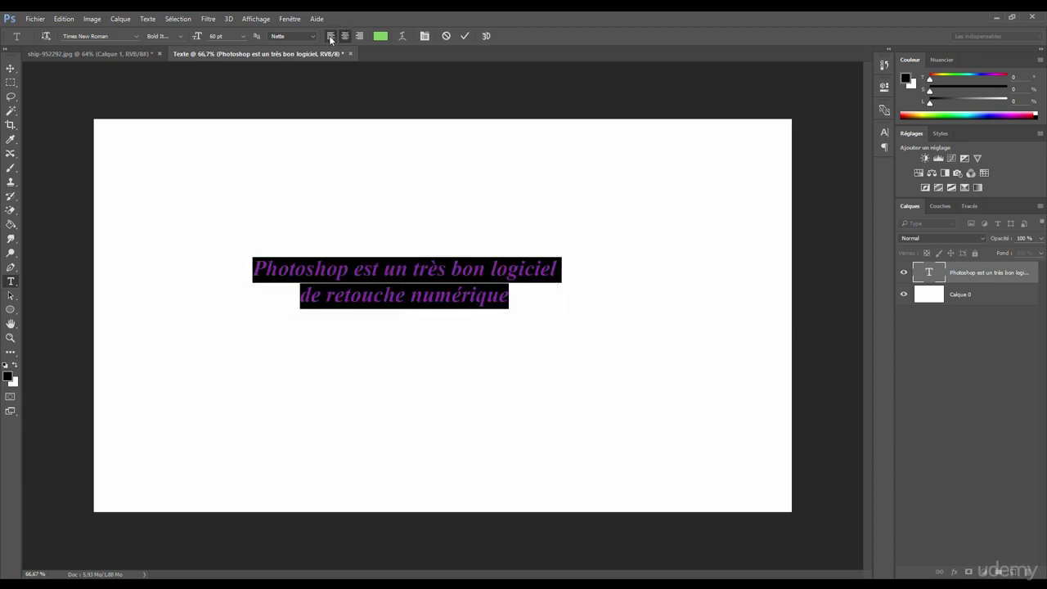
{"action": "left_click", "coordinate": [330, 36]}
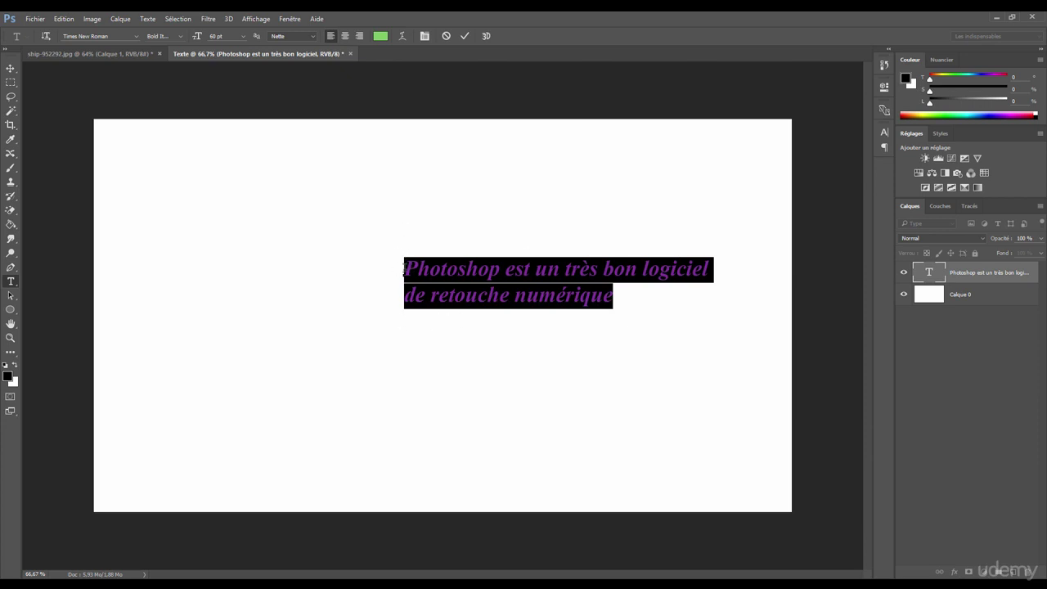
{"action": "left_click", "coordinate": [358, 36]}
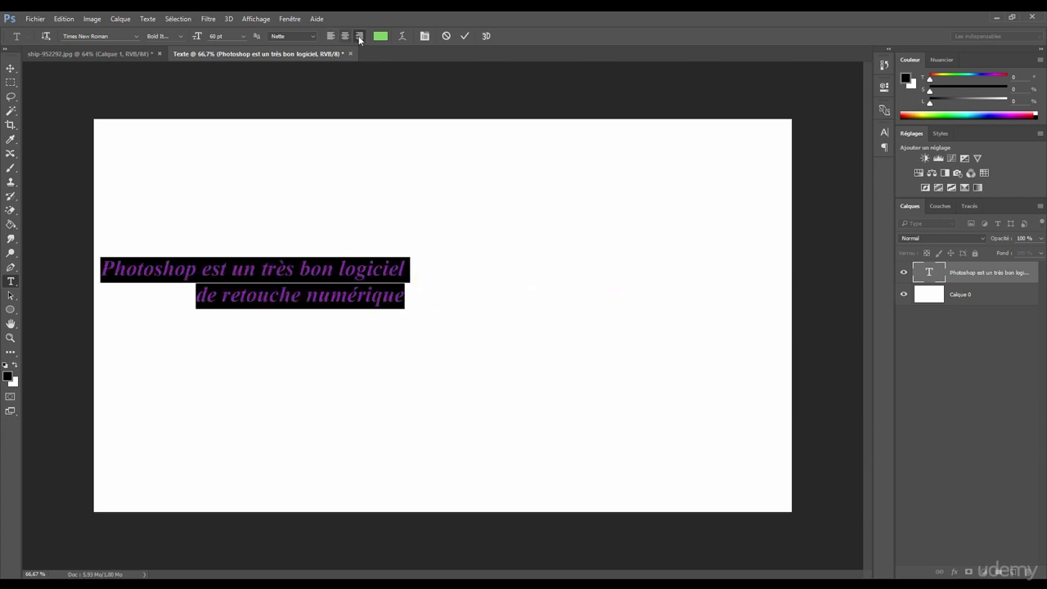
{"action": "left_click", "coordinate": [344, 36]}
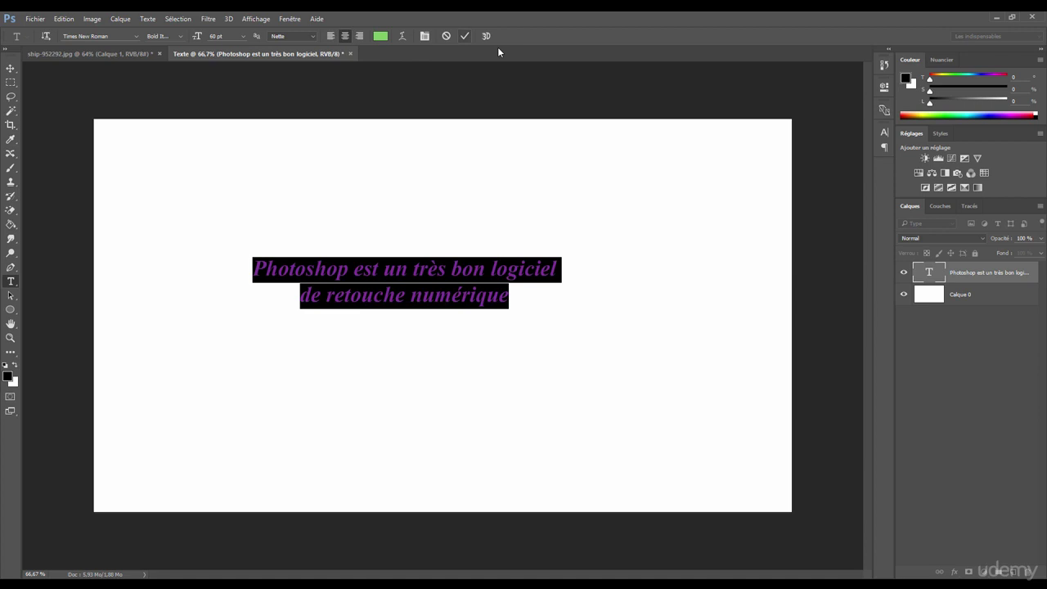
{"action": "left_click", "coordinate": [464, 36]}
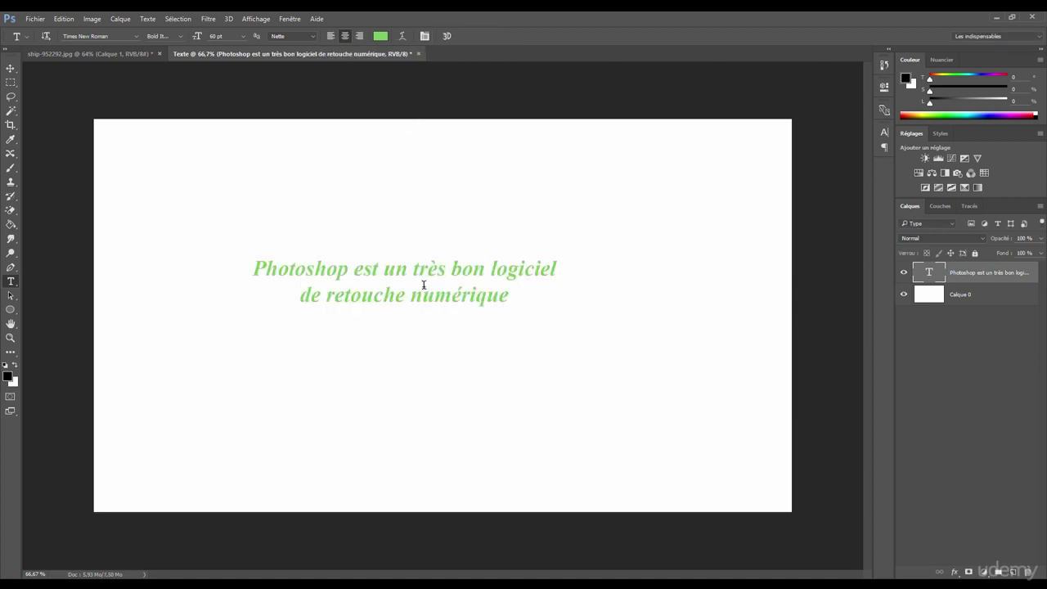
Try 80 pt size, 200 tracking, 137 % vertical scale and 159 % horizontal scale on the whole text, and discard the edit
{"action": "left_click", "coordinate": [403, 268]}
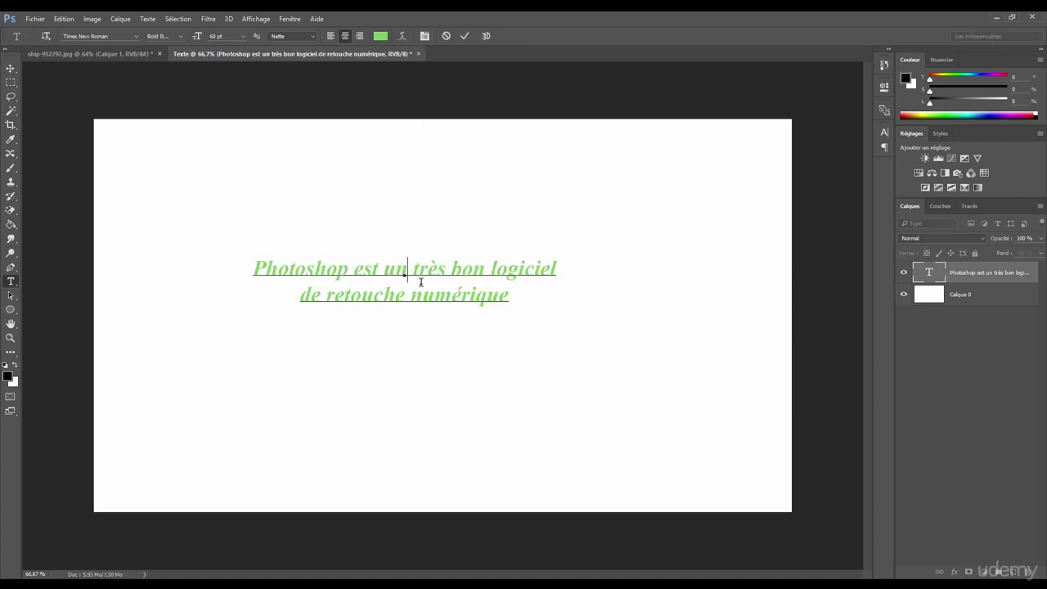
{"action": "left_click", "coordinate": [424, 36]}
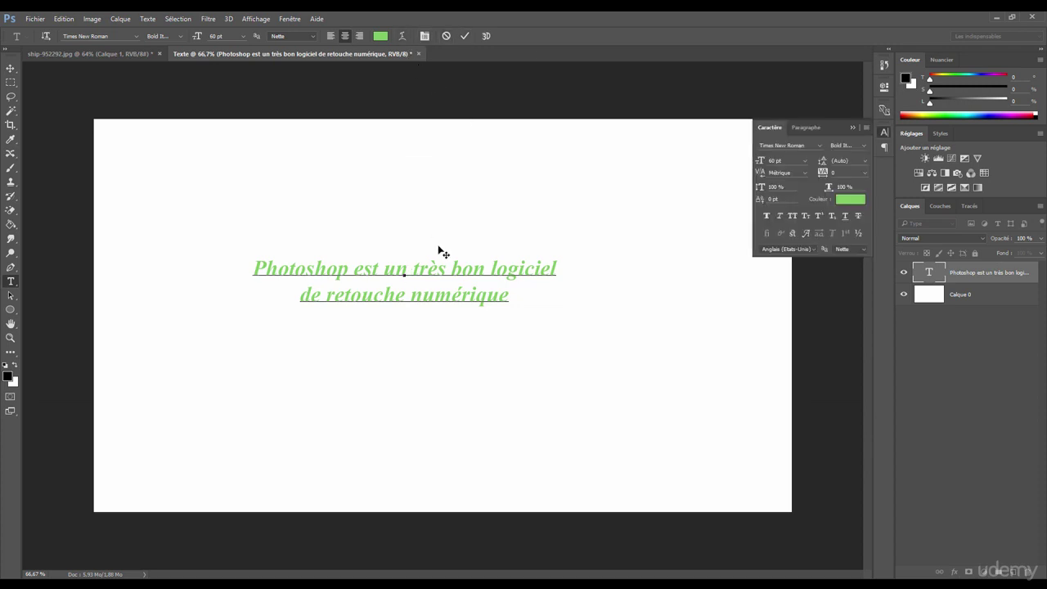
{"action": "key", "text": "ctrl+a"}
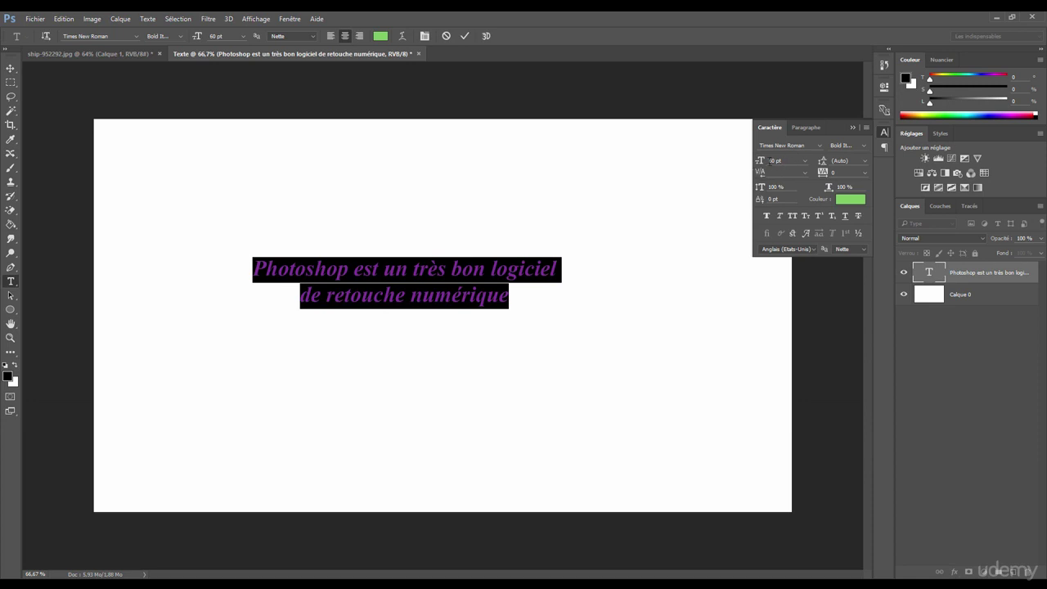
{"action": "left_click_drag", "start_coordinate": [761, 161], "coordinate": [741, 192]}
{"action": "mouse_move", "coordinate": [829, 190]}
{"action": "left_mouse_down"}
{"action": "mouse_move", "coordinate": [853, 190]}
{"action": "mouse_move", "coordinate": [824, 174]}
{"action": "mouse_move", "coordinate": [836, 174]}
{"action": "mouse_move", "coordinate": [811, 175]}
{"action": "mouse_move", "coordinate": [823, 176]}
{"action": "left_mouse_up"}
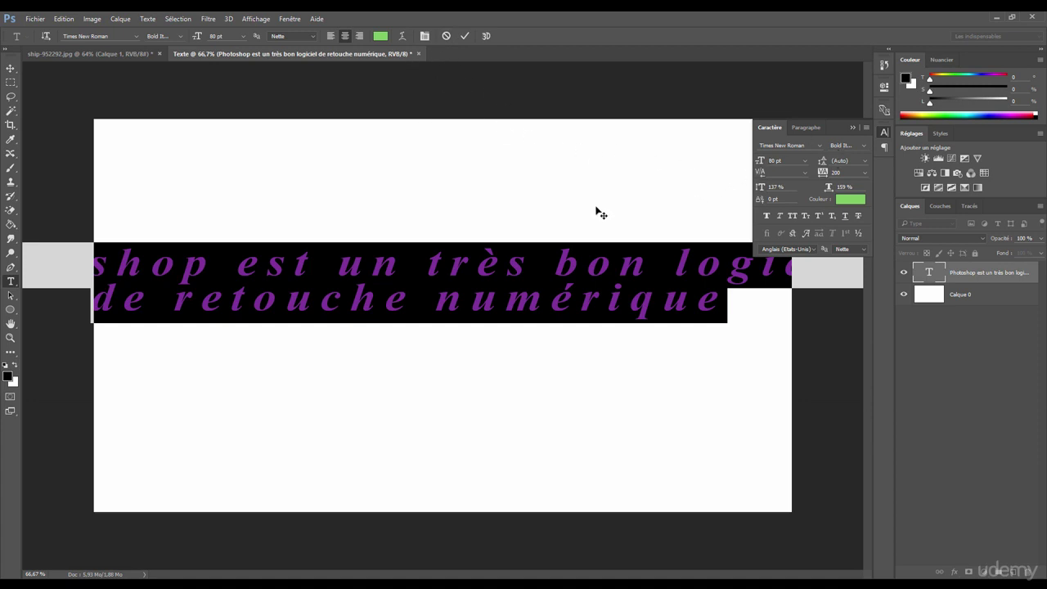
{"action": "key", "text": "Escape"}
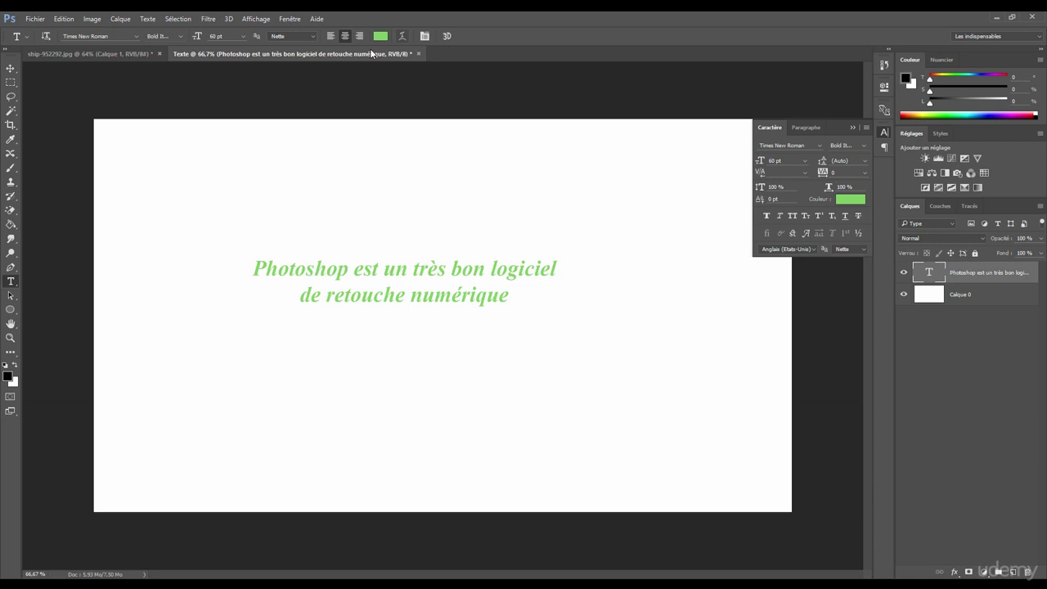
Warp the whole text with a horizontal Arc style, setting the bend to +65 % and the horizontal distortion to +4 %
{"action": "left_click", "coordinate": [371, 269]}
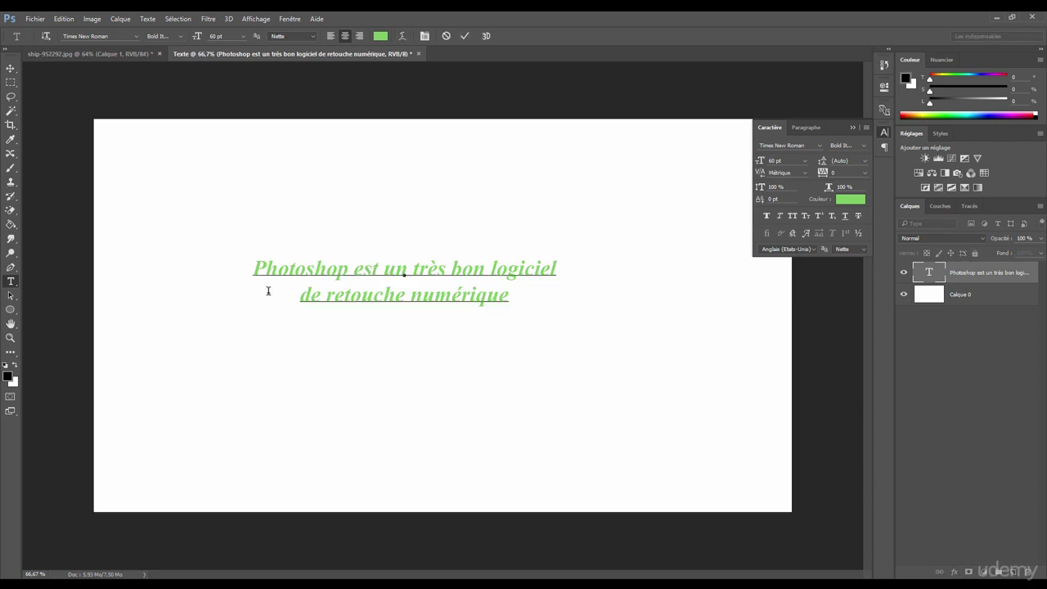
{"action": "key", "text": "ctrl"}
{"action": "key", "text": "ctrl+a"}
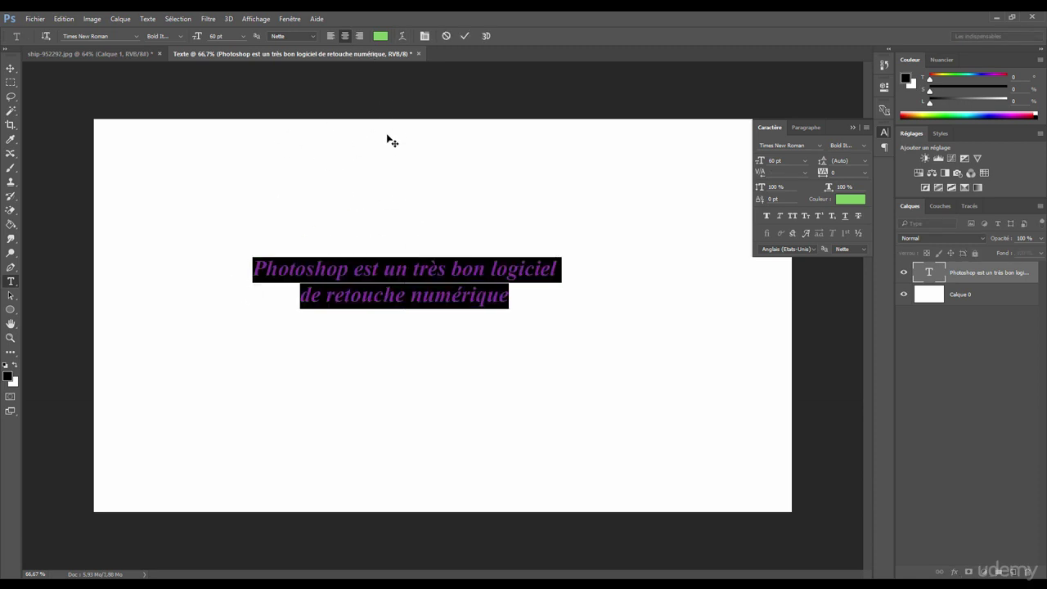
{"action": "left_click", "coordinate": [401, 36]}
{"action": "left_click_drag", "start_coordinate": [490, 164], "coordinate": [578, 78]}
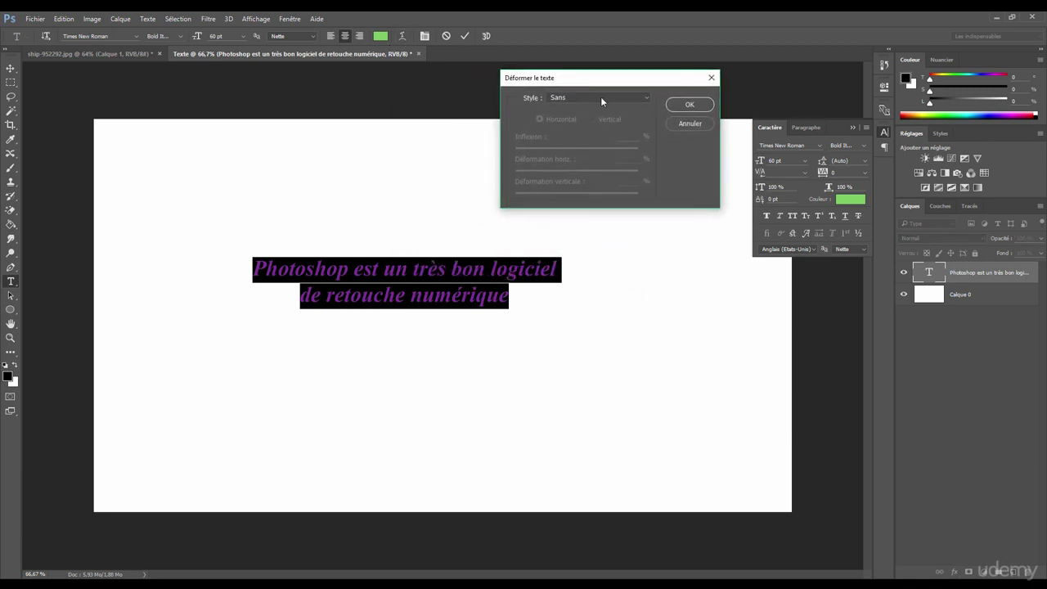
{"action": "left_click", "coordinate": [578, 97]}
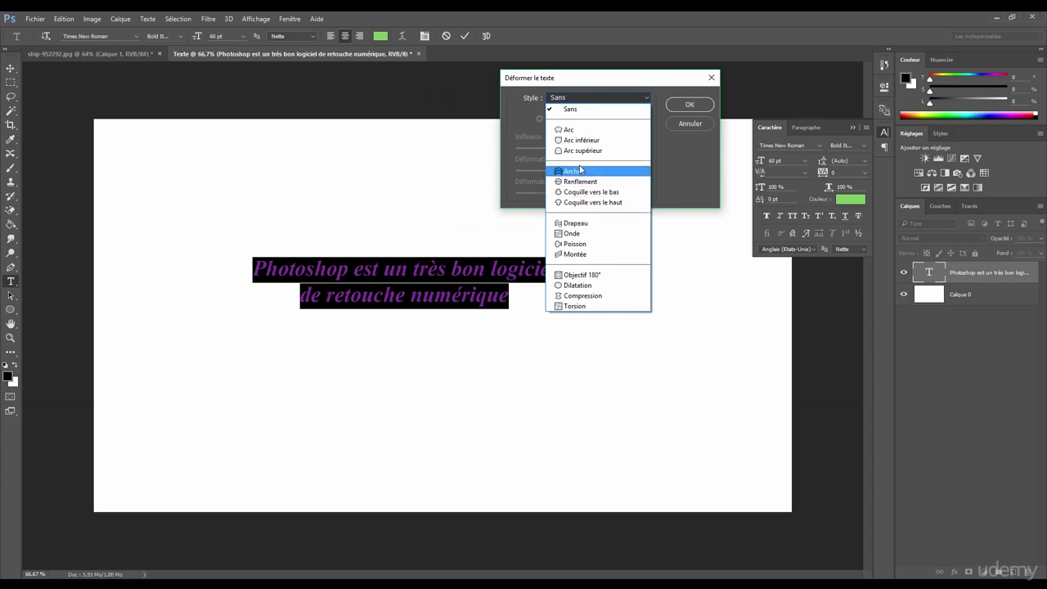
{"action": "left_click", "coordinate": [577, 131]}
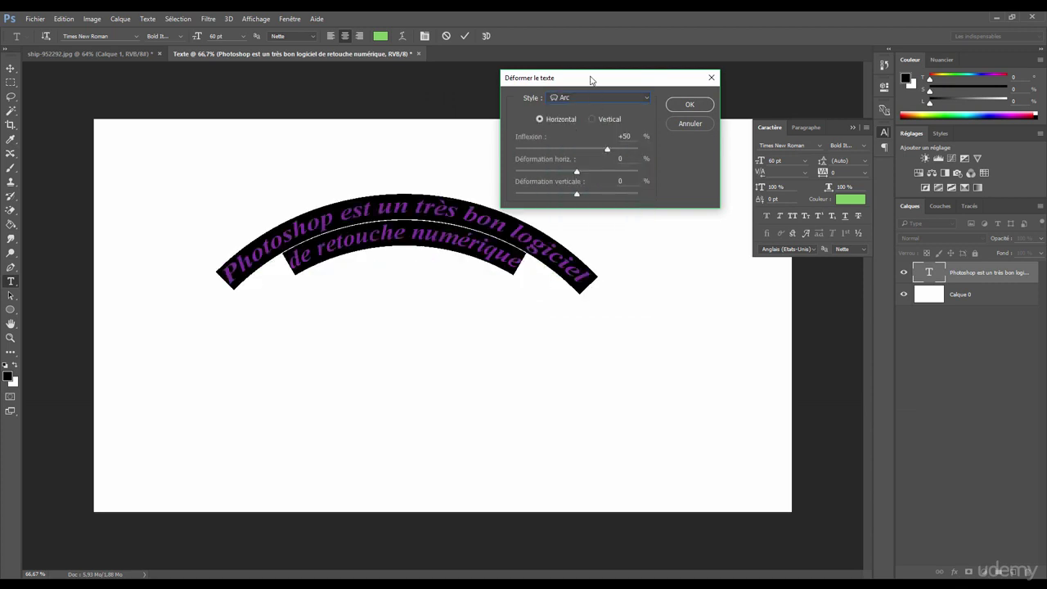
{"action": "left_click_drag", "start_coordinate": [593, 81], "coordinate": [685, 74]}
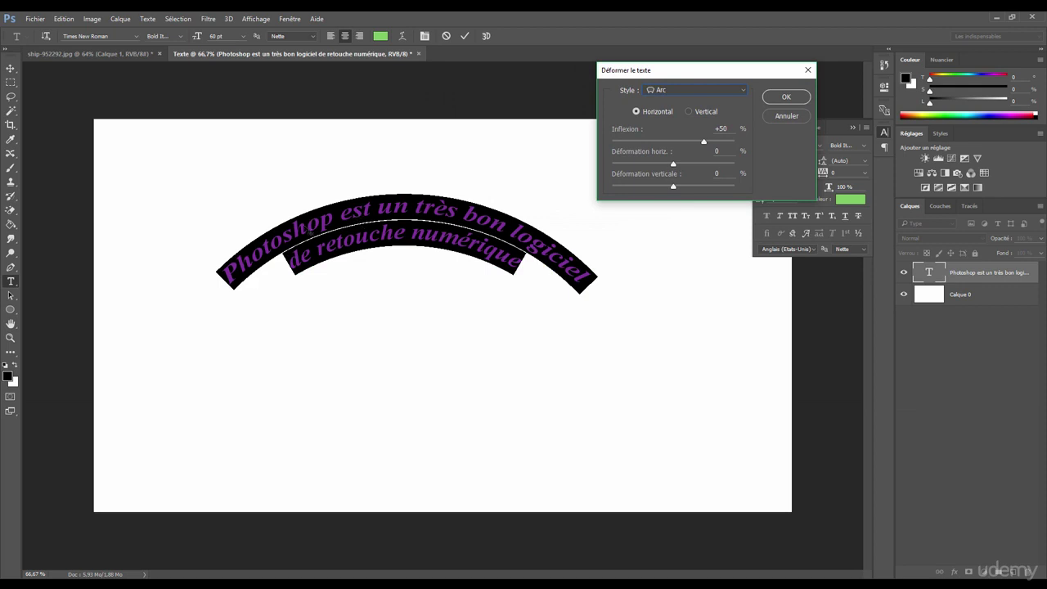
{"action": "left_click_drag", "start_coordinate": [703, 142], "coordinate": [675, 166]}
Change the text warp style to Objectif 180° and set the bend to +36 %
{"action": "left_click", "coordinate": [667, 91]}
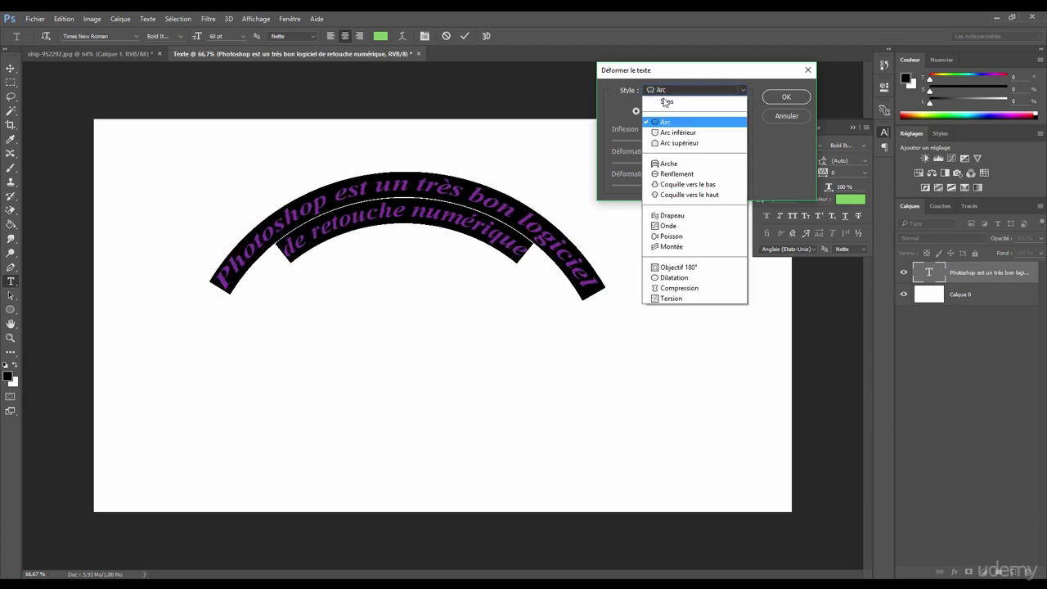
{"action": "left_click", "coordinate": [690, 267]}
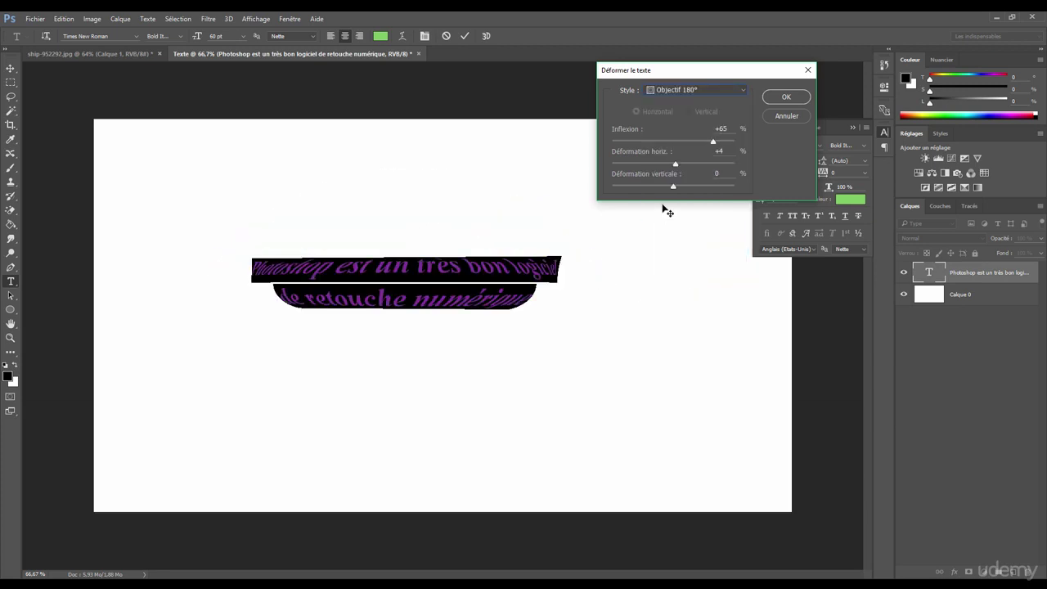
{"action": "left_click_drag", "start_coordinate": [713, 142], "coordinate": [696, 143]}
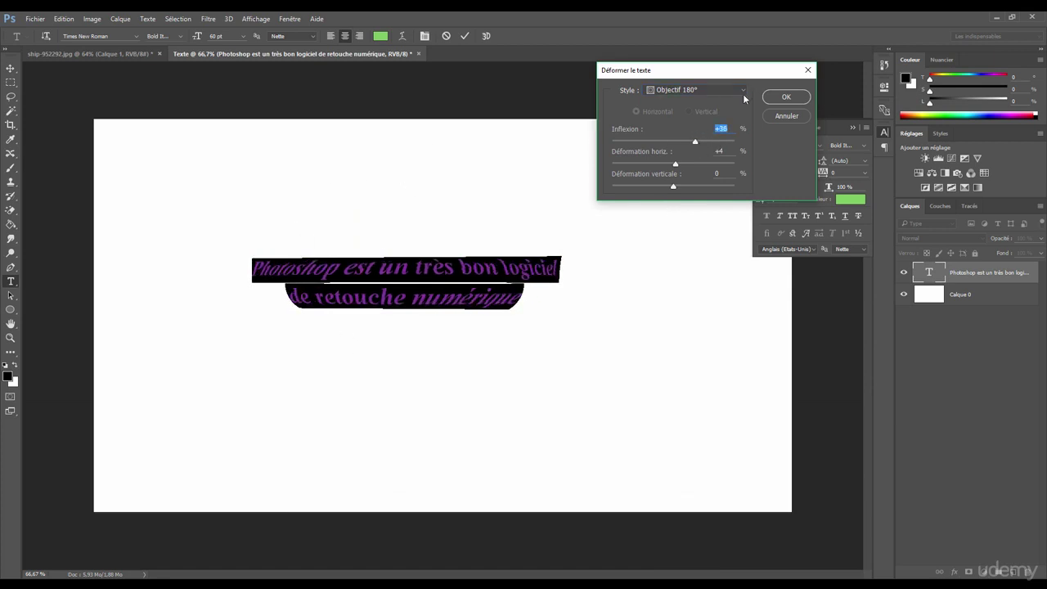
Try the Dilatation warp style on the whole text, discard the warp and commit the text edit
{"action": "left_click", "coordinate": [683, 94]}
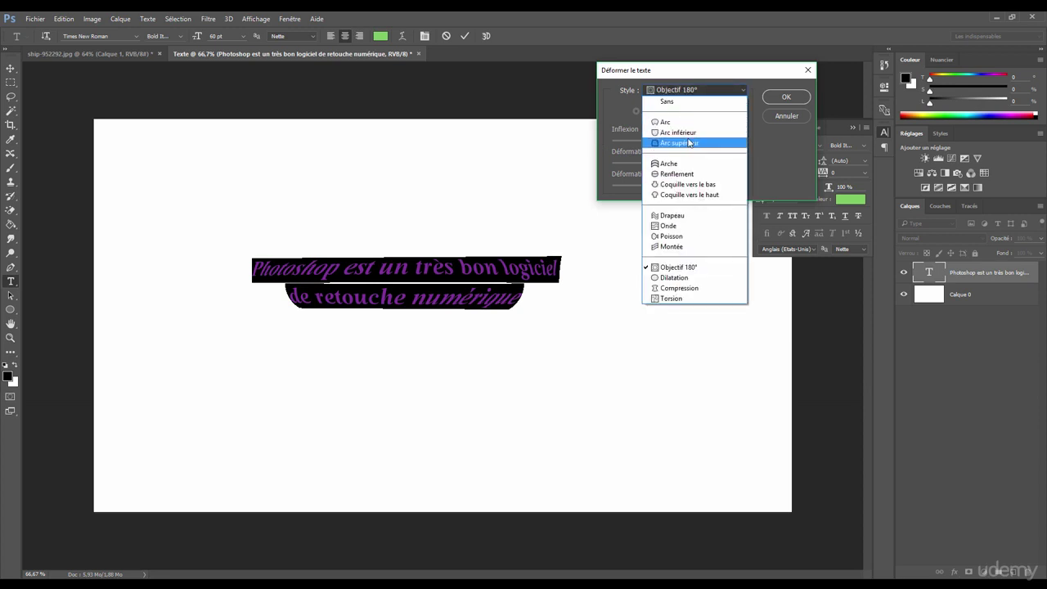
{"action": "left_click", "coordinate": [673, 277]}
{"action": "left_click", "coordinate": [654, 89]}
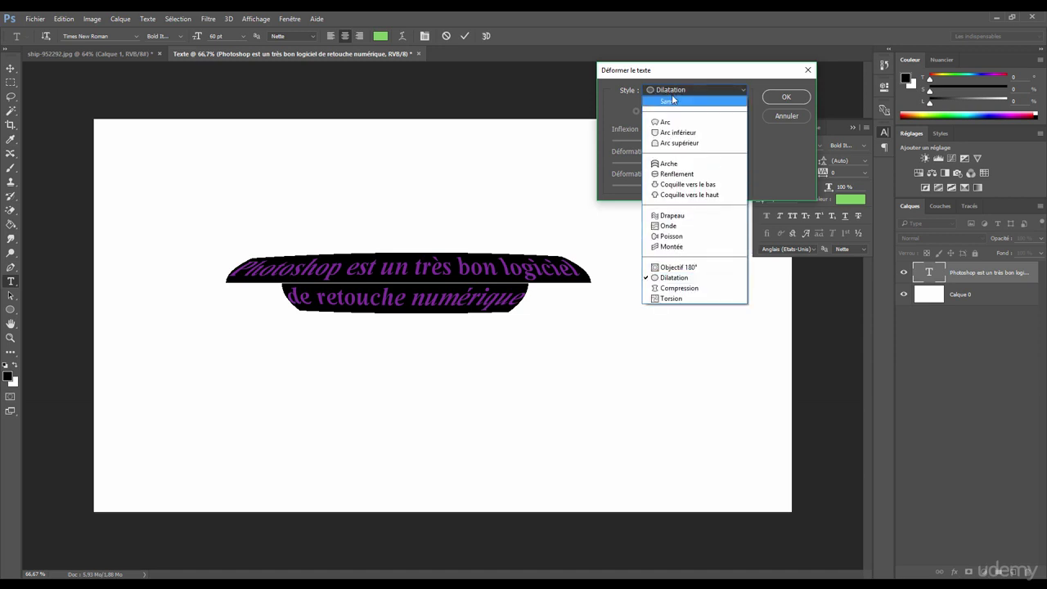
{"action": "left_click", "coordinate": [667, 90]}
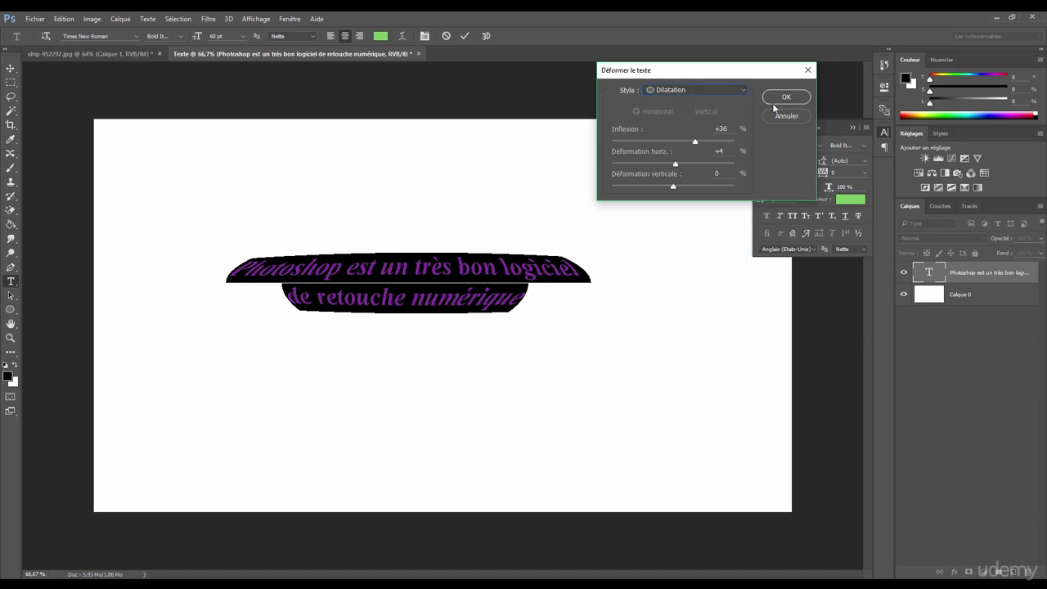
{"action": "left_click_drag", "start_coordinate": [630, 73], "coordinate": [561, 83]}
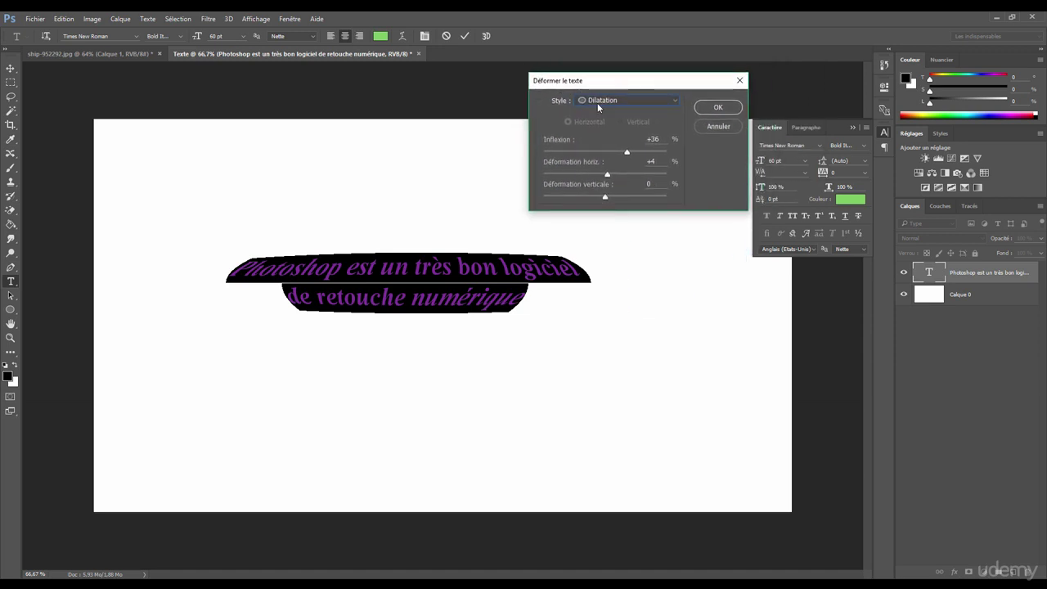
{"action": "left_click", "coordinate": [713, 125]}
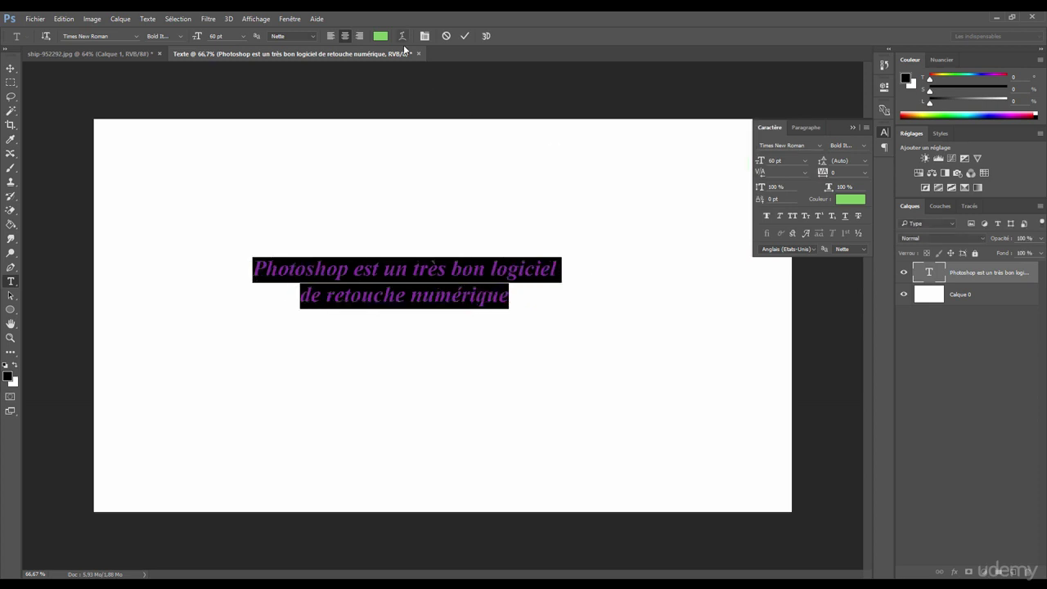
{"action": "left_click", "coordinate": [463, 35]}
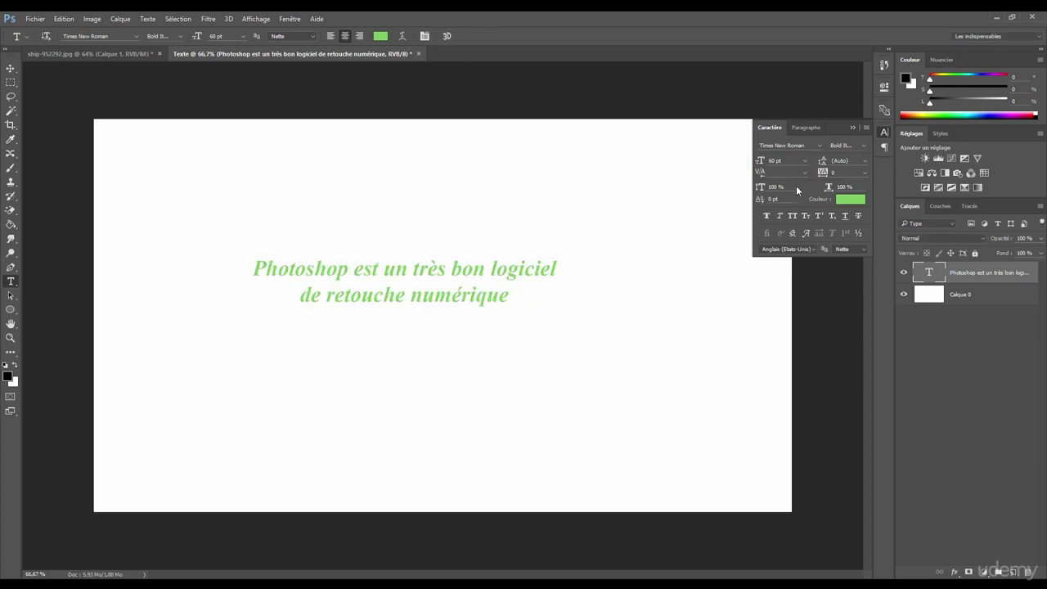
Hide the character settings and reposition the text in the upper half of the canvas with the Move tool
{"action": "left_click", "coordinate": [883, 134]}
{"action": "left_click", "coordinate": [10, 70]}
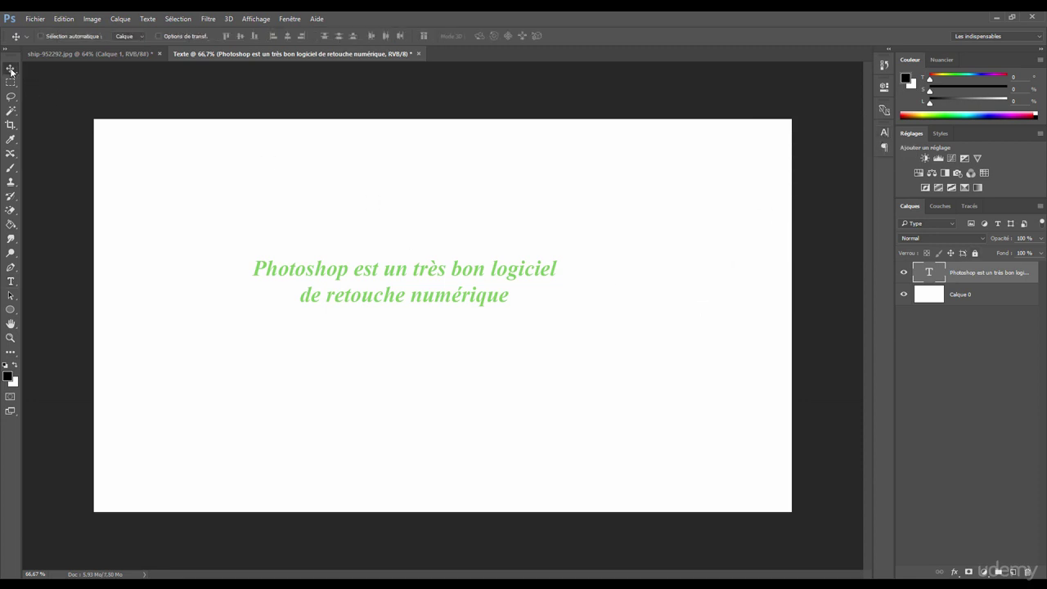
{"action": "left_click_drag", "start_coordinate": [455, 270], "coordinate": [435, 244]}
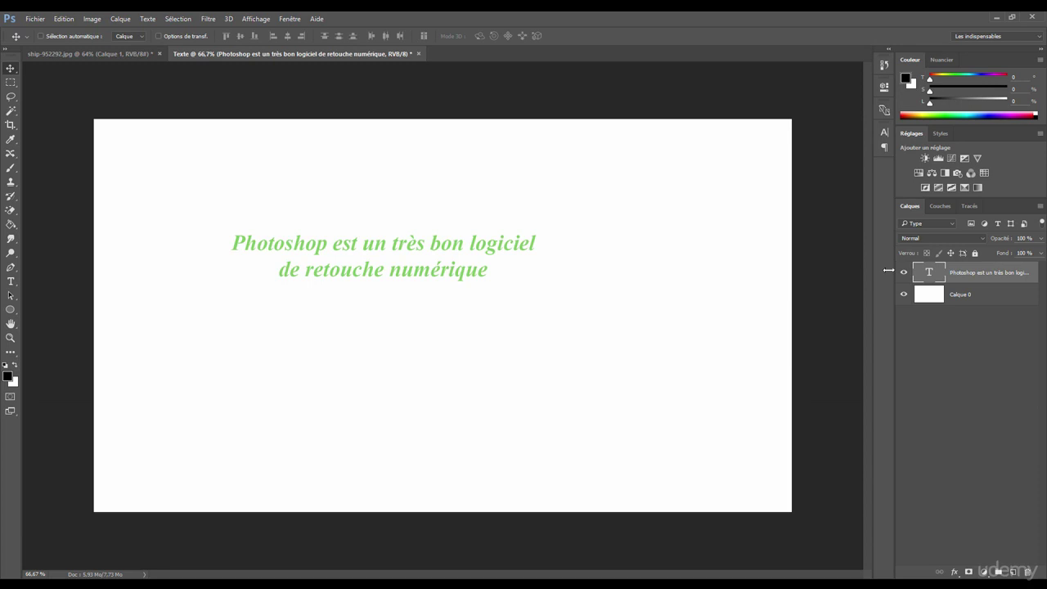
{"action": "left_click_drag", "start_coordinate": [483, 255], "coordinate": [503, 265]}
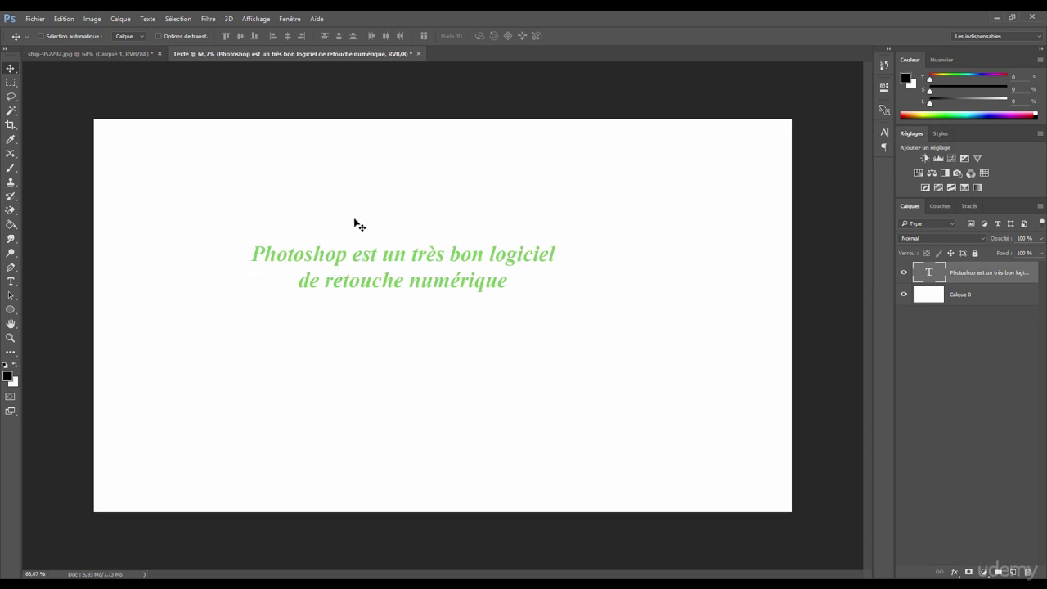
Try to paint on the text layer with the Brush tool and decline rasterizing the text
{"action": "left_click", "coordinate": [10, 168]}
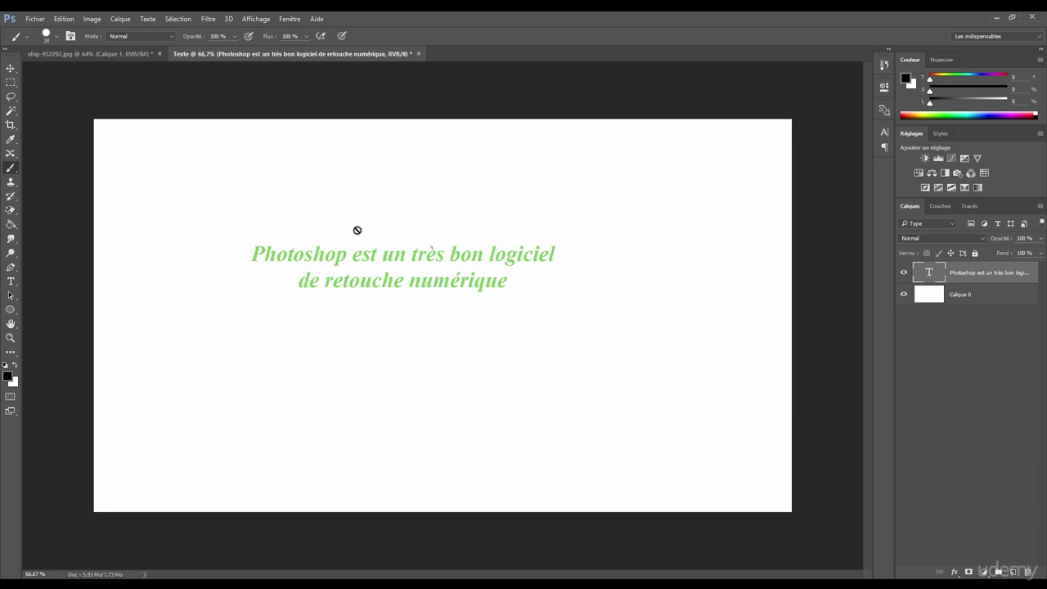
{"action": "left_click", "coordinate": [359, 223]}
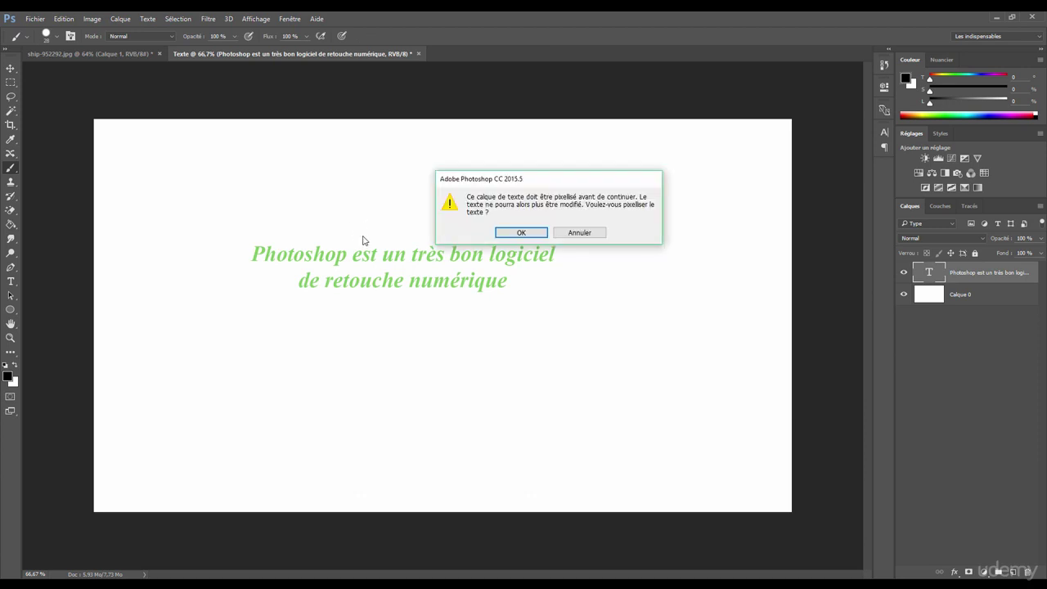
{"action": "left_click_drag", "start_coordinate": [518, 184], "coordinate": [502, 176]}
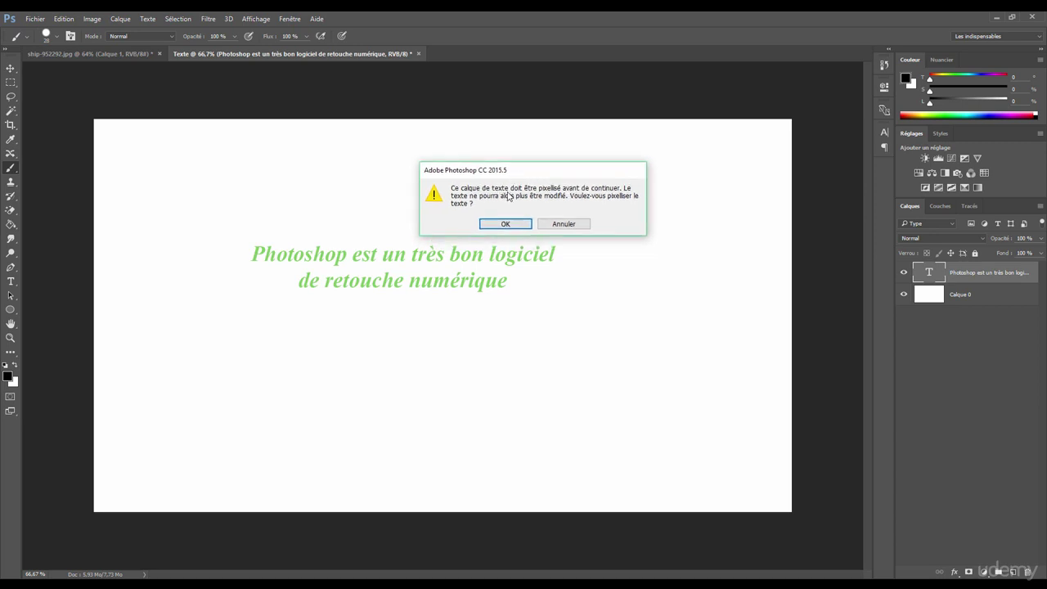
{"action": "left_click", "coordinate": [565, 224]}
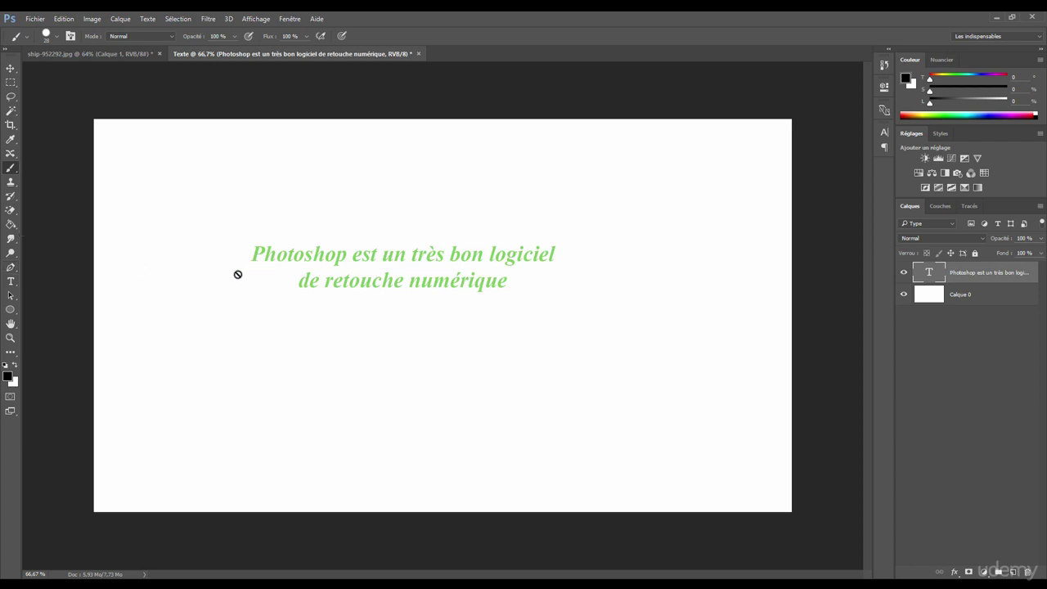
Set the size of the whole text to 72 pt, commit the edit and inspect the letter edges up close
{"action": "left_click", "coordinate": [11, 281]}
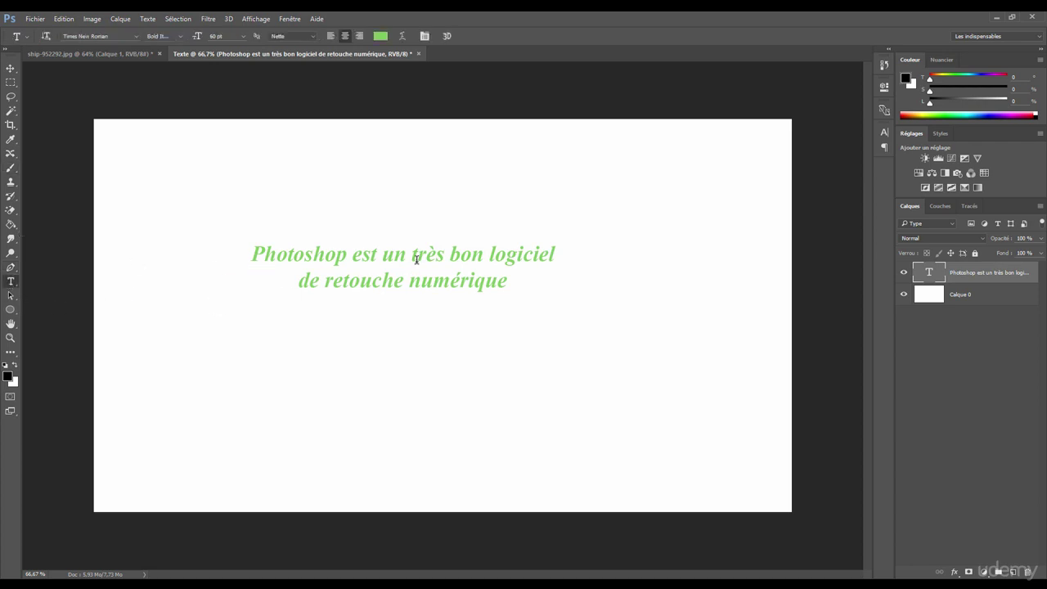
{"action": "scroll", "coordinate": [315, 260], "scroll_direction": "up", "scroll_amount": 6}
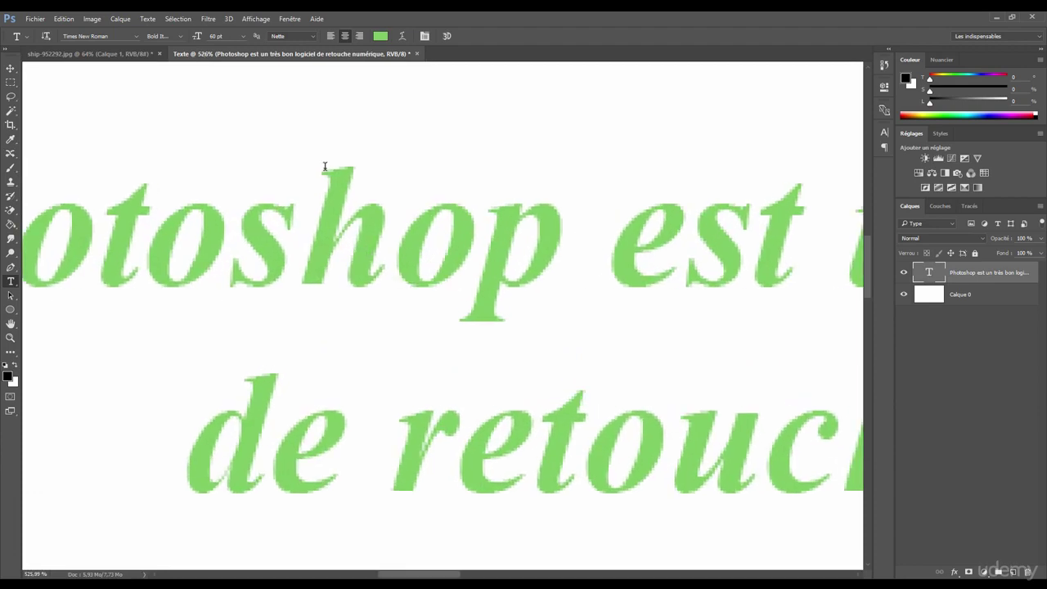
{"action": "scroll", "coordinate": [304, 281], "scroll_direction": "down", "scroll_amount": 6}
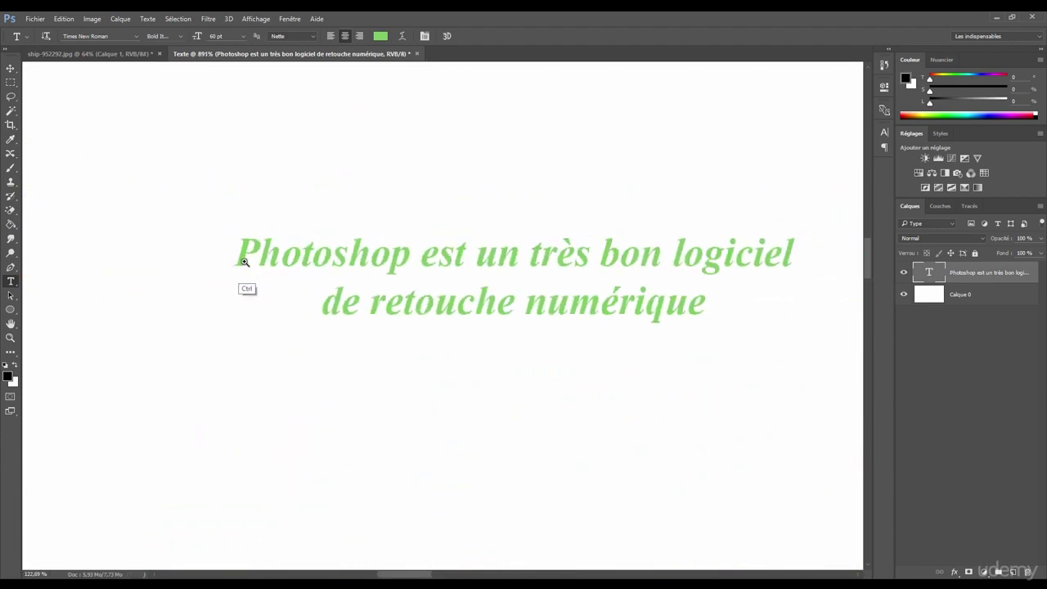
{"action": "left_click", "coordinate": [412, 257]}
{"action": "key", "text": "ctrl+a"}
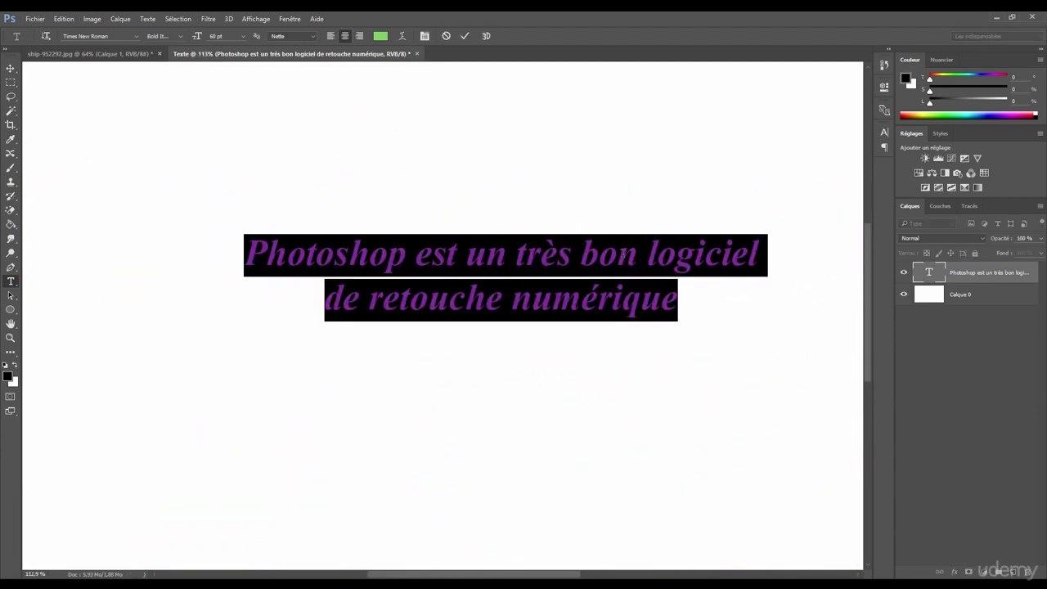
{"action": "left_click", "coordinate": [241, 36]}
{"action": "left_click", "coordinate": [245, 235]}
{"action": "left_click", "coordinate": [465, 36]}
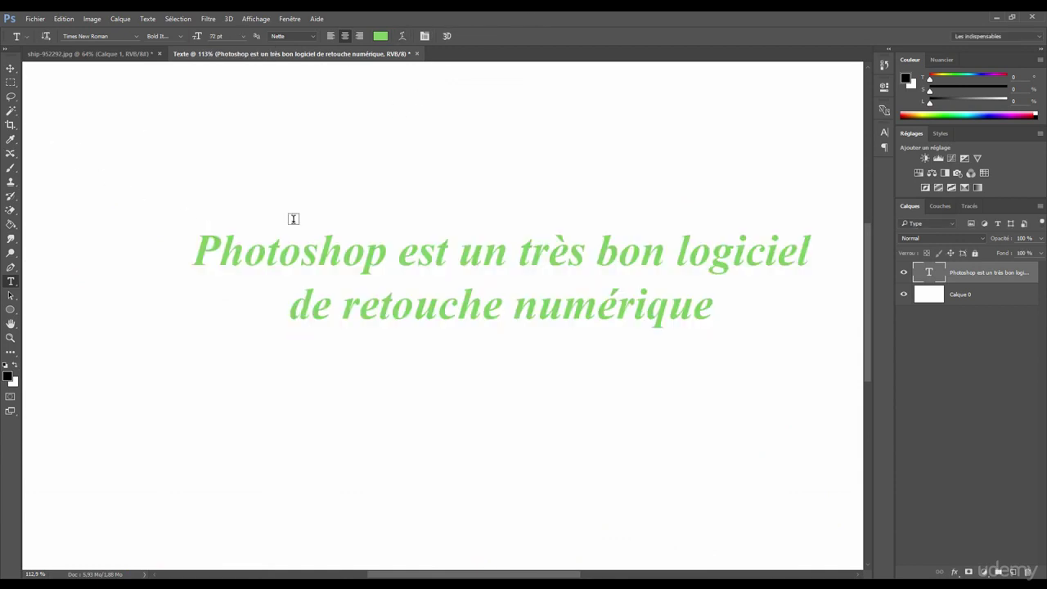
{"action": "scroll", "coordinate": [191, 245], "scroll_direction": "up", "scroll_amount": 7}
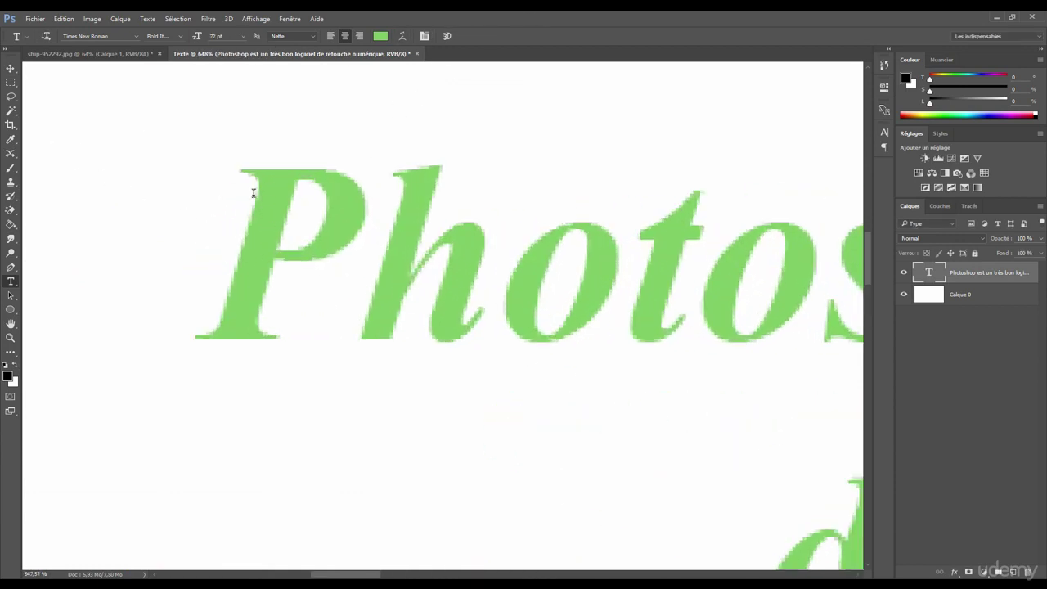
{"action": "scroll", "coordinate": [253, 193], "scroll_direction": "down", "scroll_amount": 7}
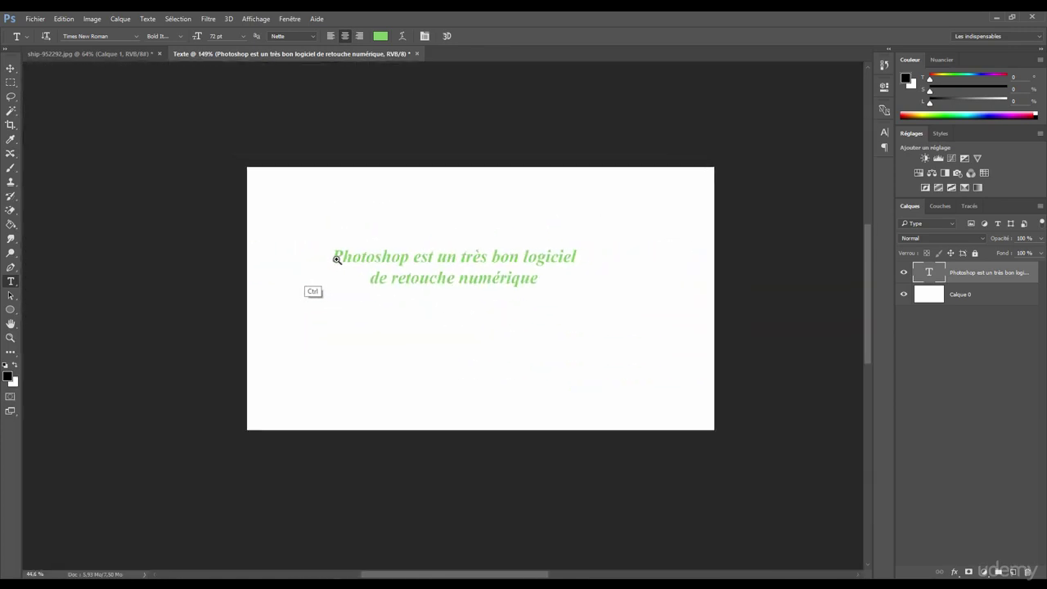
{"action": "scroll", "coordinate": [374, 280], "scroll_direction": "up", "scroll_amount": 2}
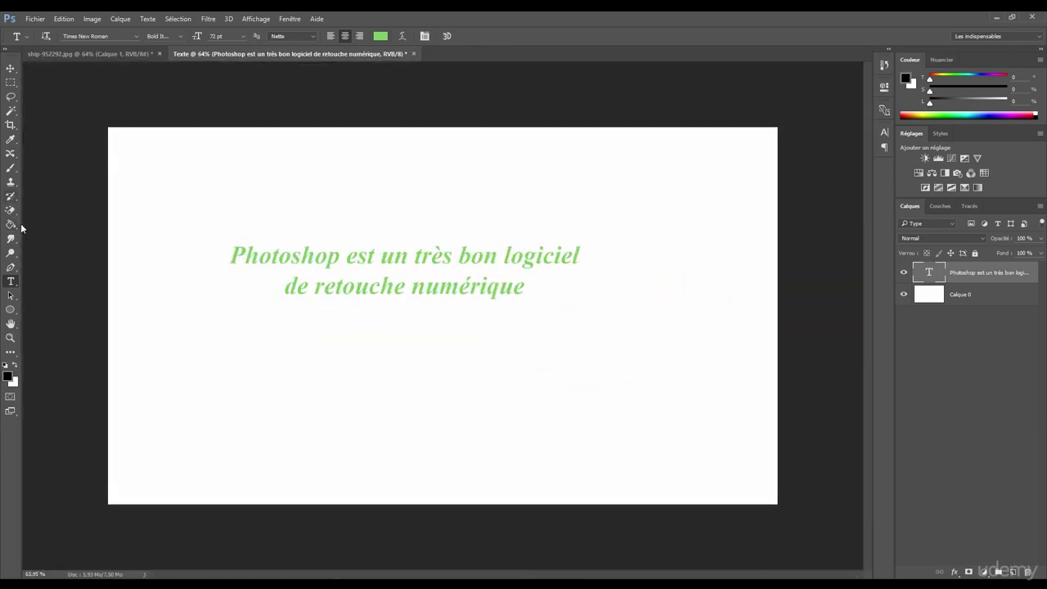
Try again to paint on the enlarged text layer with the Brush tool, and decline its rasterization
{"action": "key", "text": "b"}
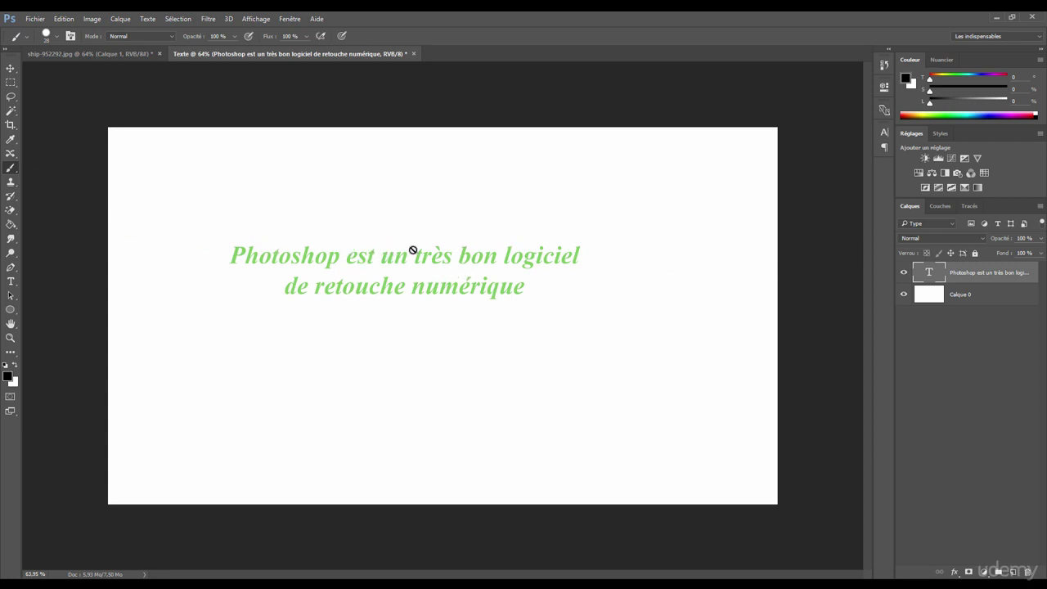
{"action": "left_click", "coordinate": [439, 228]}
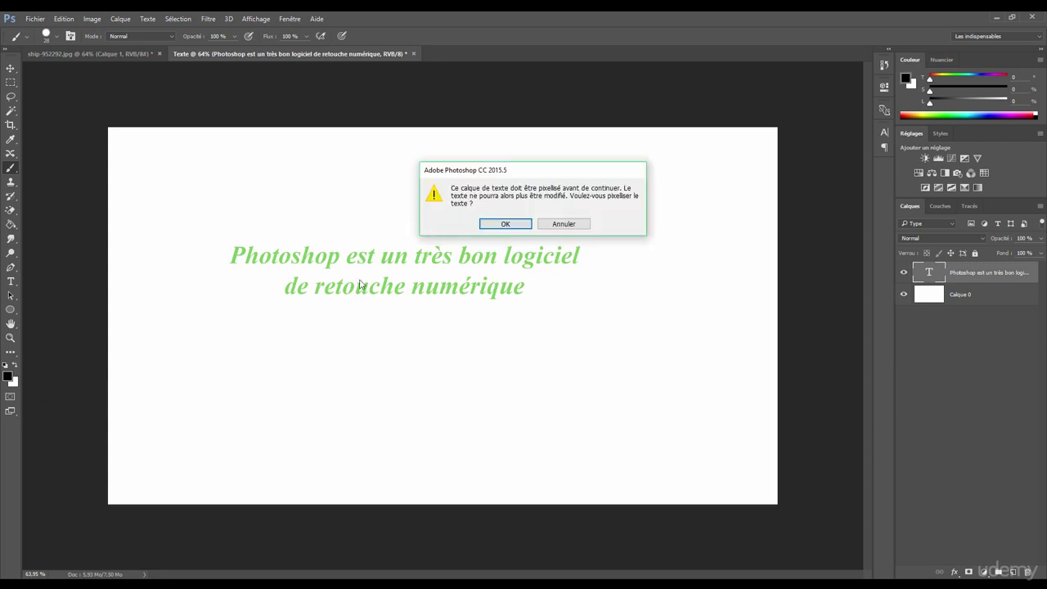
{"action": "left_click_drag", "start_coordinate": [511, 173], "coordinate": [500, 177]}
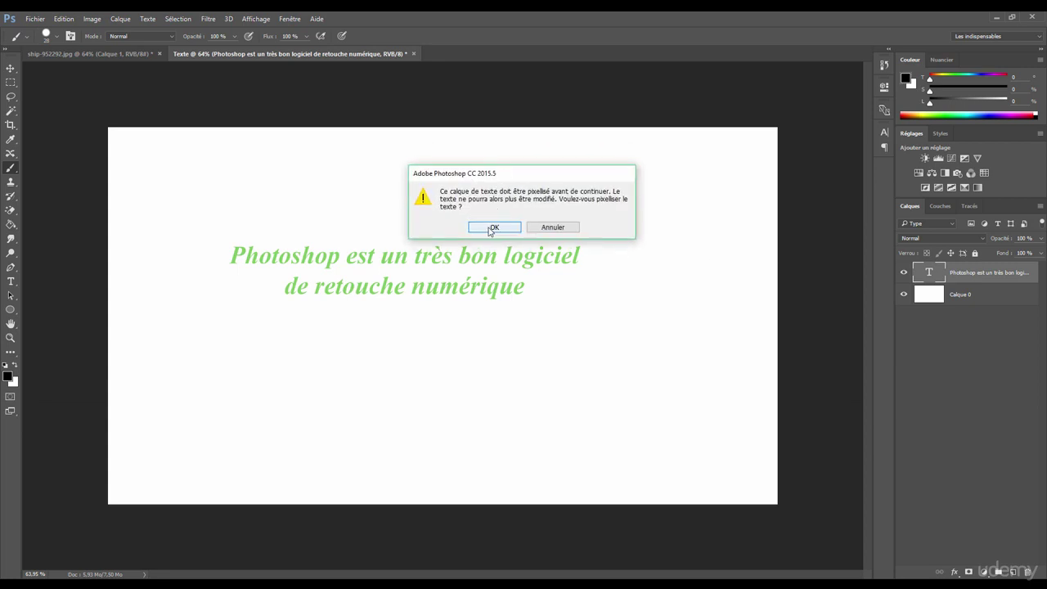
{"action": "left_click", "coordinate": [546, 229]}
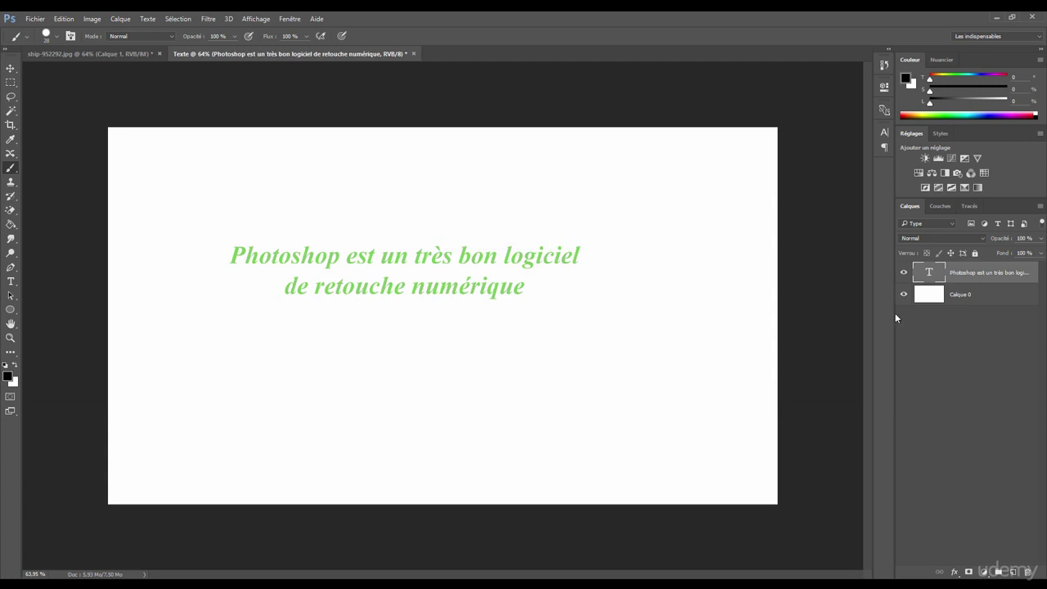
Rasterize the text layer and scale the rasterized text down to a small size with Free Transform
{"action": "right_click", "coordinate": [971, 271]}
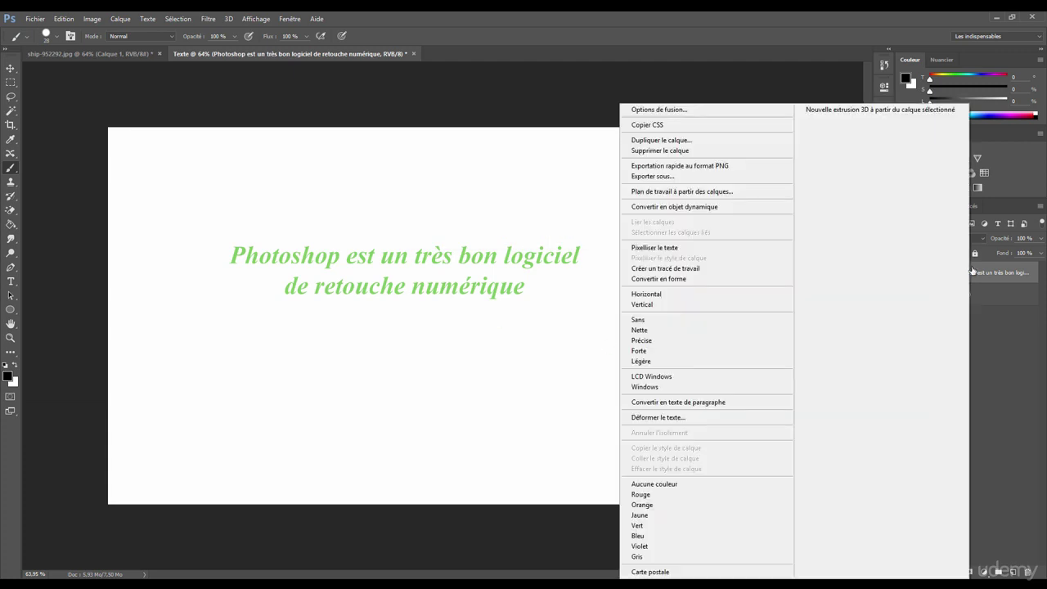
{"action": "left_click", "coordinate": [656, 248]}
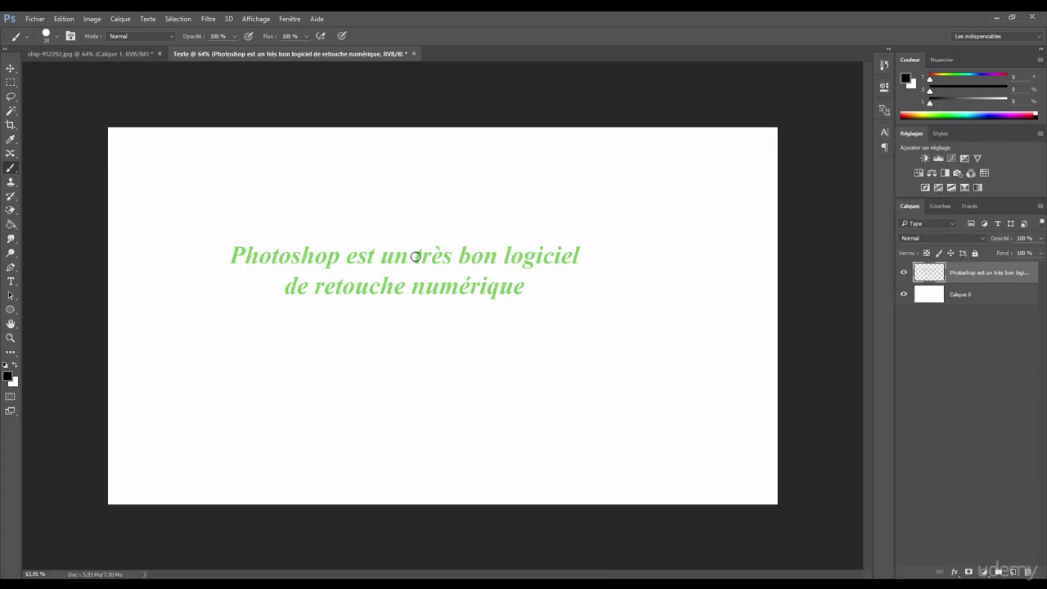
{"action": "key", "text": "ctrl+space"}
{"action": "left_click_drag", "start_coordinate": [430, 263], "coordinate": [353, 273]}
{"action": "key", "text": "ctrl+t"}
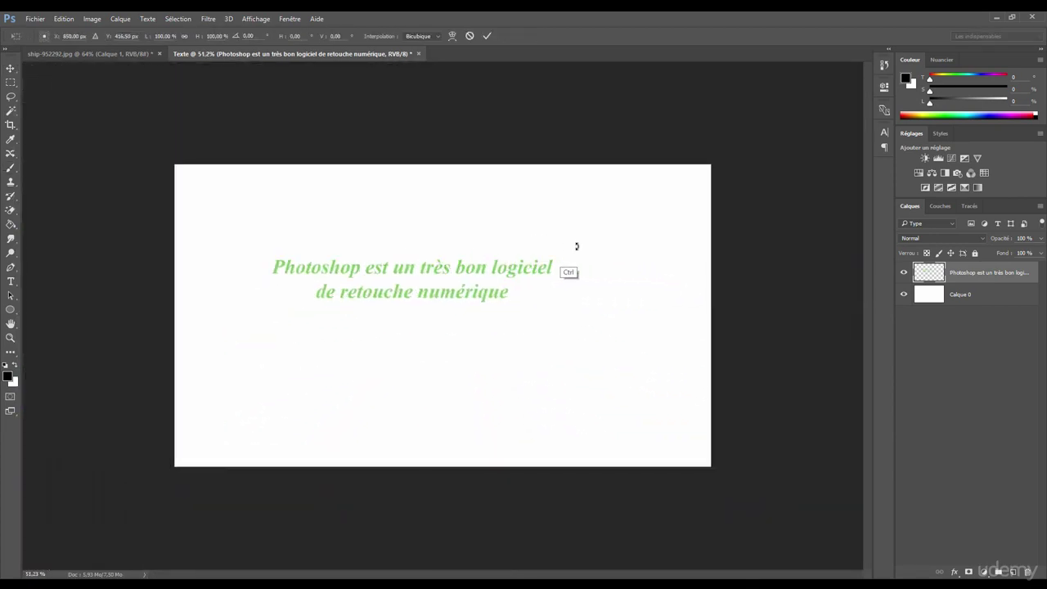
{"action": "left_click_drag", "start_coordinate": [553, 260], "coordinate": [515, 283]}
{"action": "key", "text": "Return"}
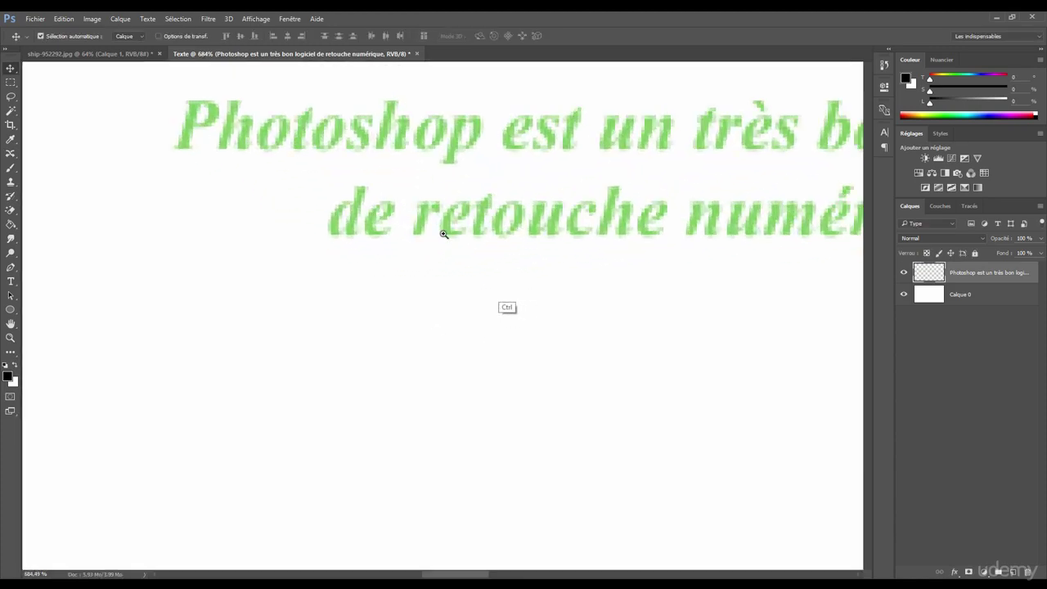
Enlarge the rasterized text to nearly the canvas width with Free Transform and move it closer to the canvas centre
{"action": "left_click_drag", "start_coordinate": [417, 217], "coordinate": [684, 191]}
{"action": "key", "text": "ctrl+t"}
{"action": "key", "text": "Return"}
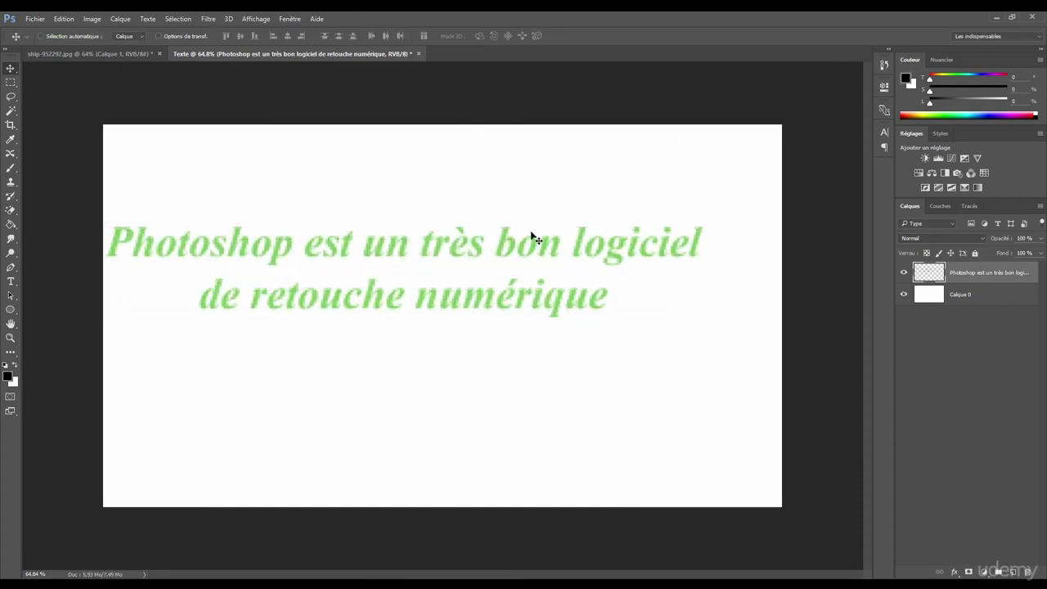
{"action": "left_click_drag", "start_coordinate": [306, 247], "coordinate": [67, 200]}
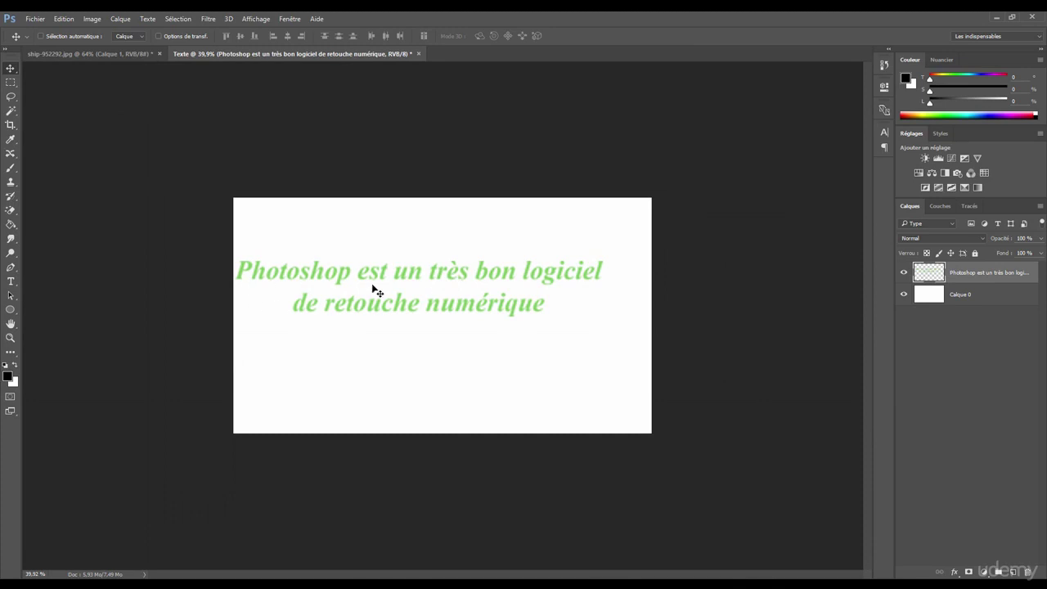
{"action": "left_click_drag", "start_coordinate": [376, 282], "coordinate": [409, 297]}
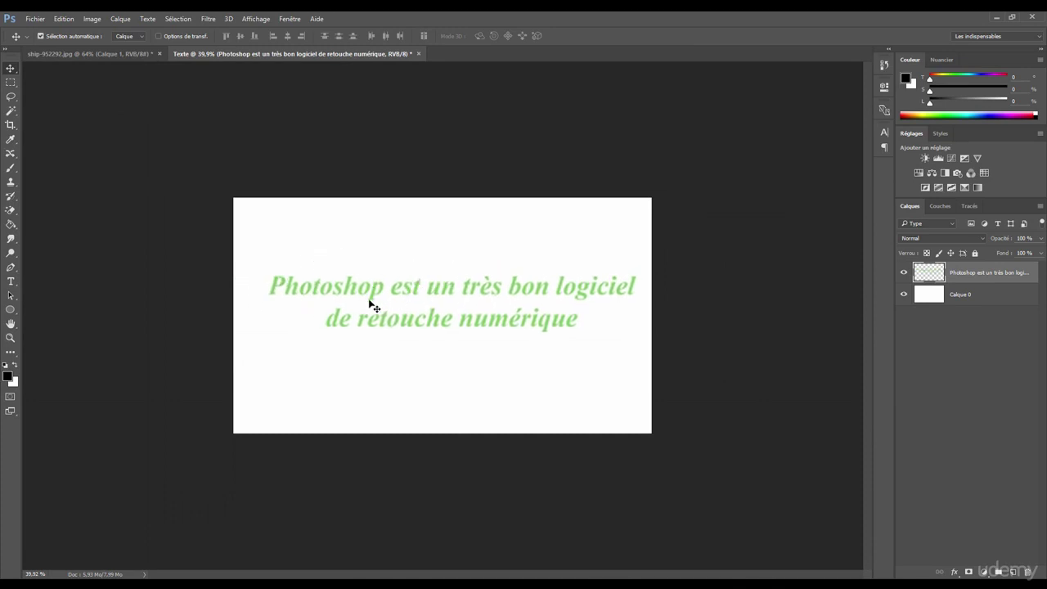
Try to edit the rasterized text with the Type tool and discard the new empty text layer
{"action": "left_click", "coordinate": [11, 280]}
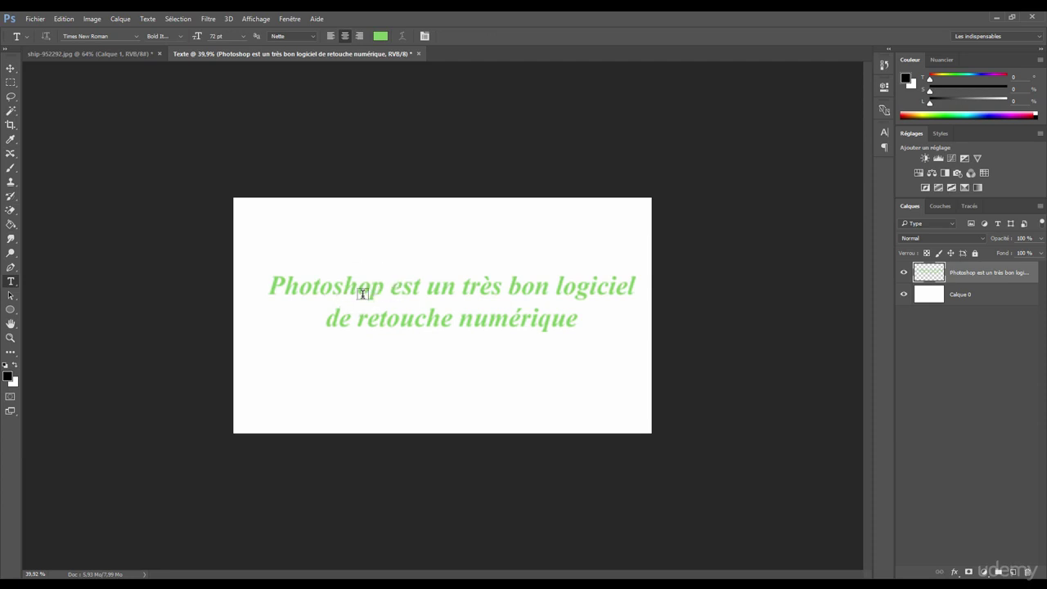
{"action": "left_click", "coordinate": [303, 246]}
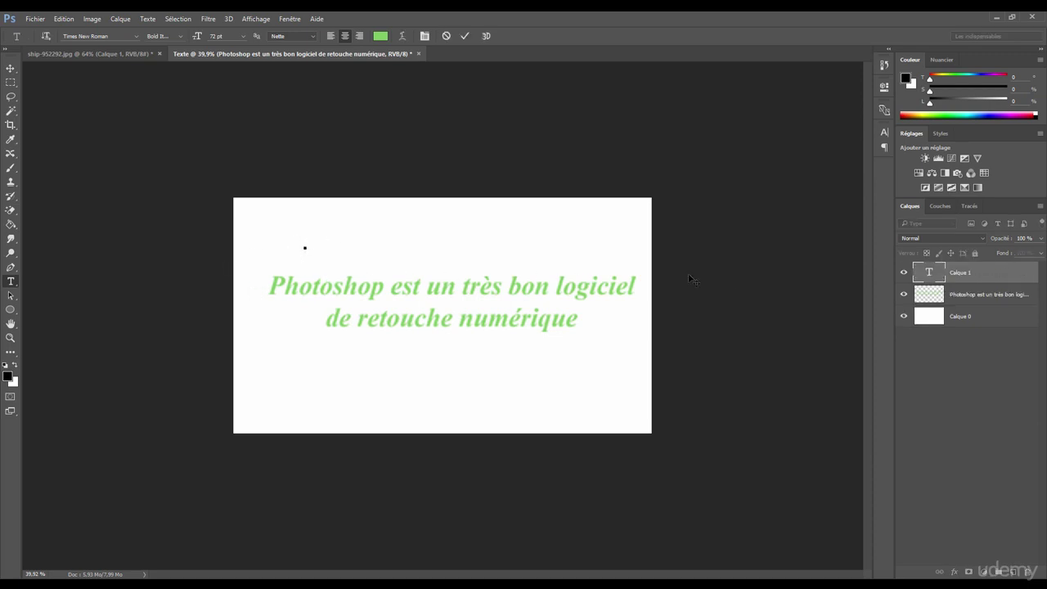
{"action": "key", "text": "Escape"}
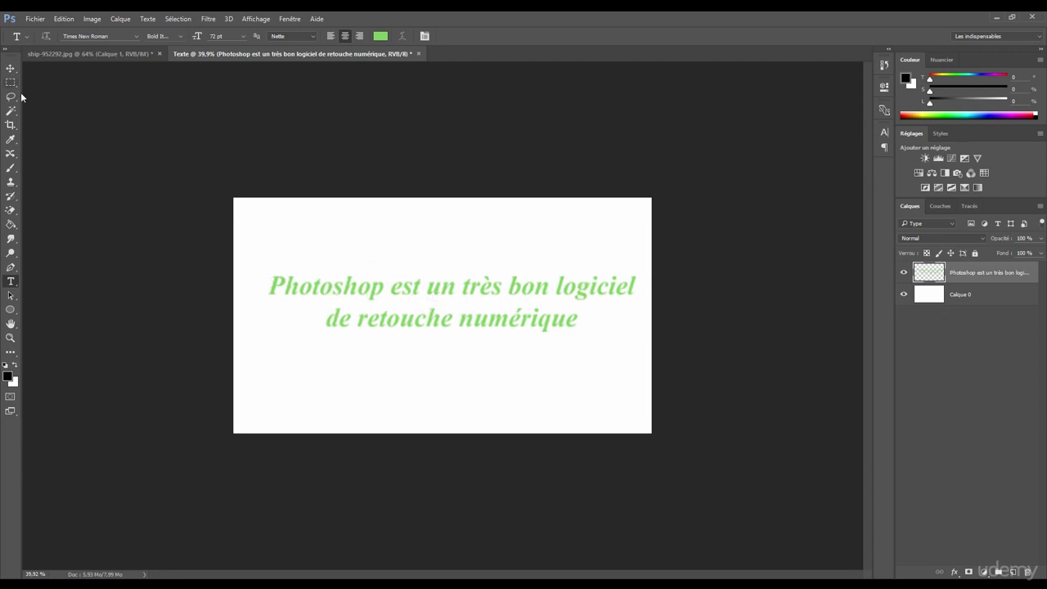
Centre the rasterized text on the canvas with the Move tool, and select the Brush tool
{"action": "key", "text": "v"}
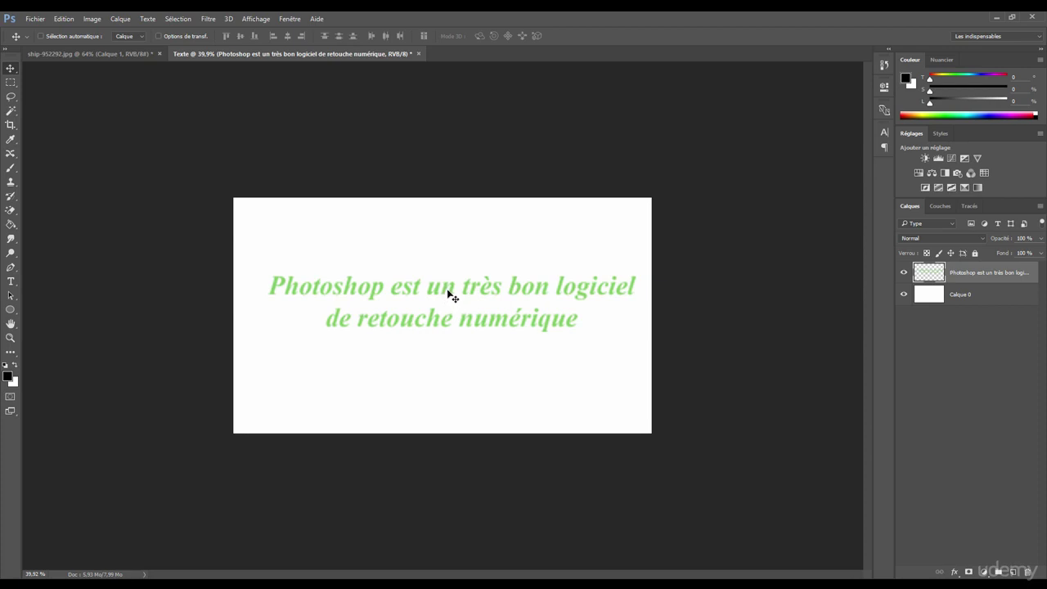
{"action": "left_click_drag", "start_coordinate": [448, 293], "coordinate": [435, 303]}
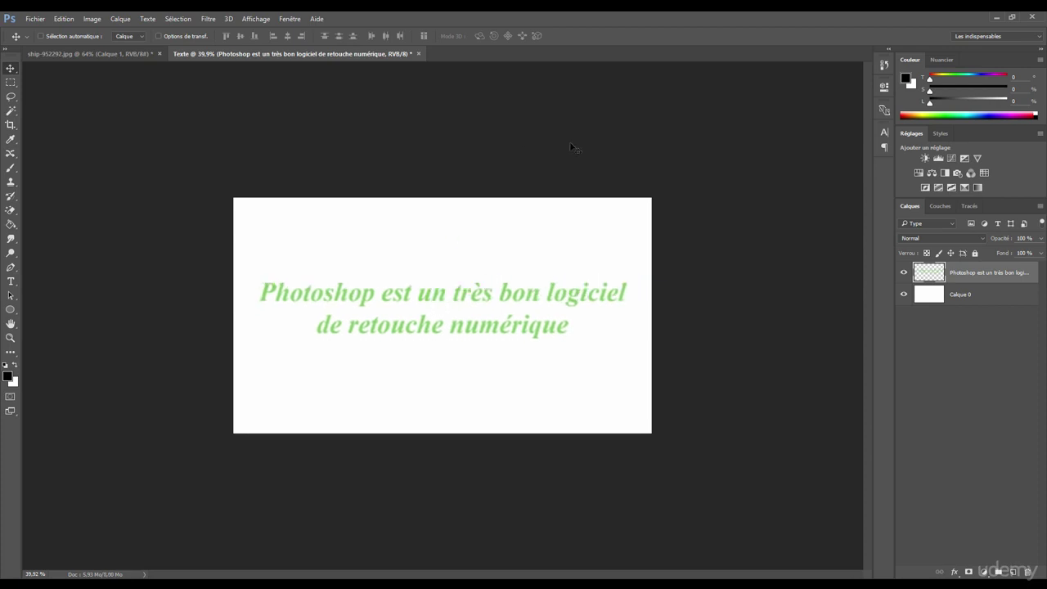
{"action": "left_click", "coordinate": [11, 167]}
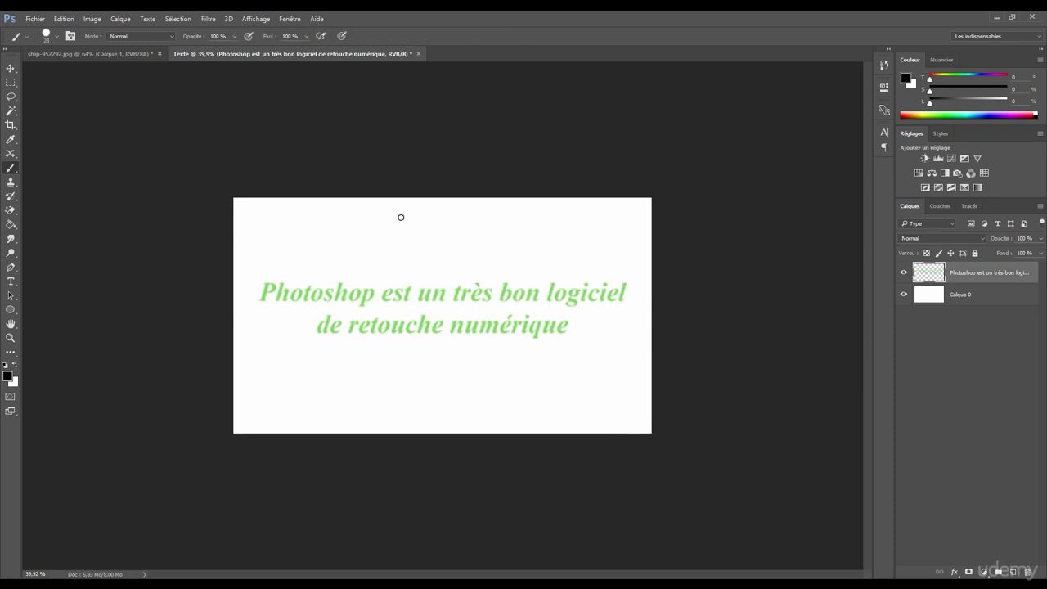